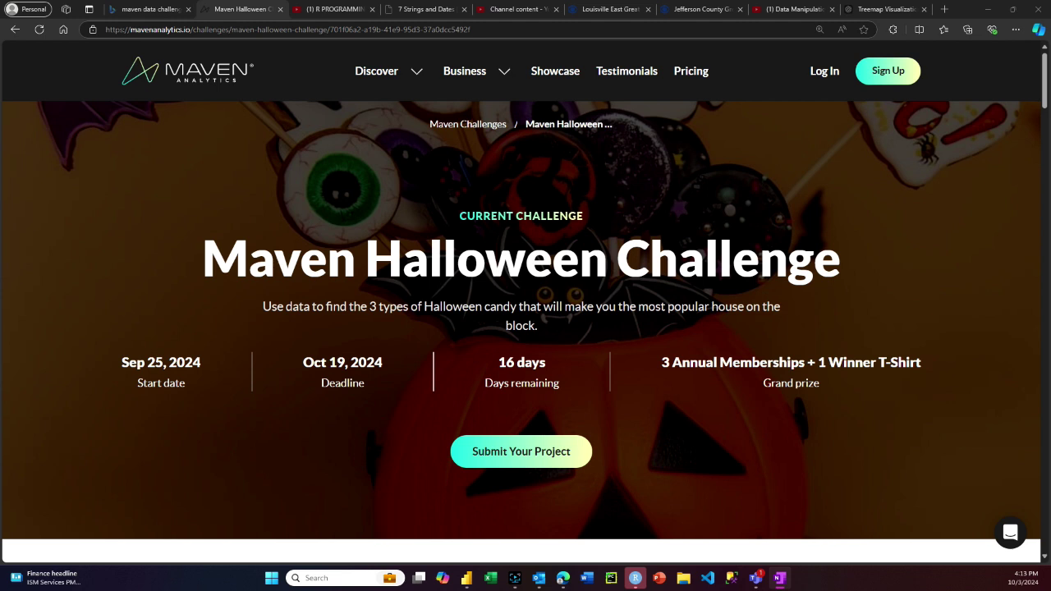
Read the Maven Halloween Challenge objective, winning categories and the description of the Halloween Candy Rankings data set
scroll(364, 255, down, 4)
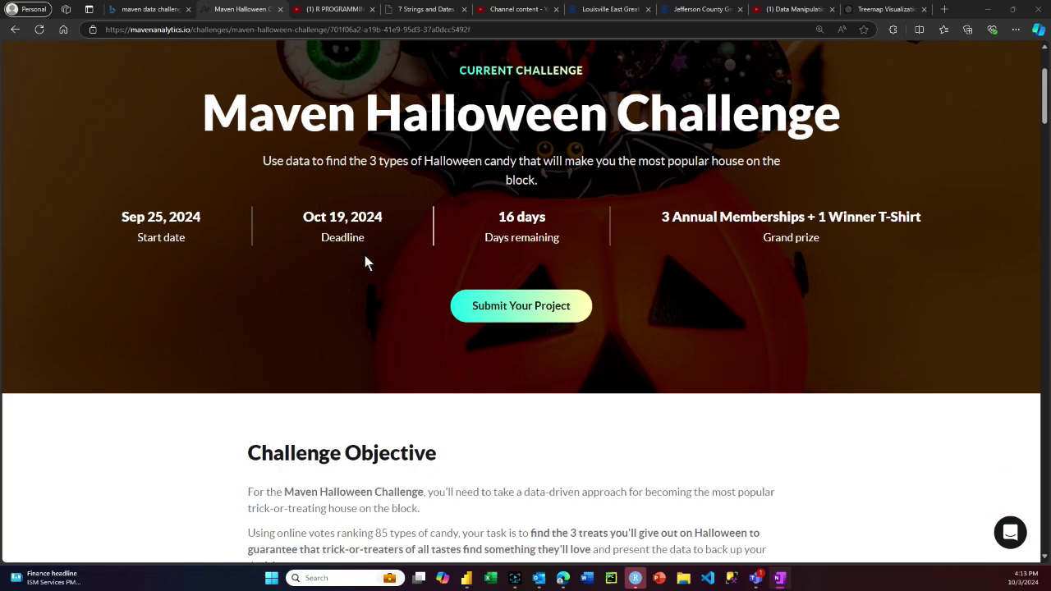
scroll(366, 260, up, 1)
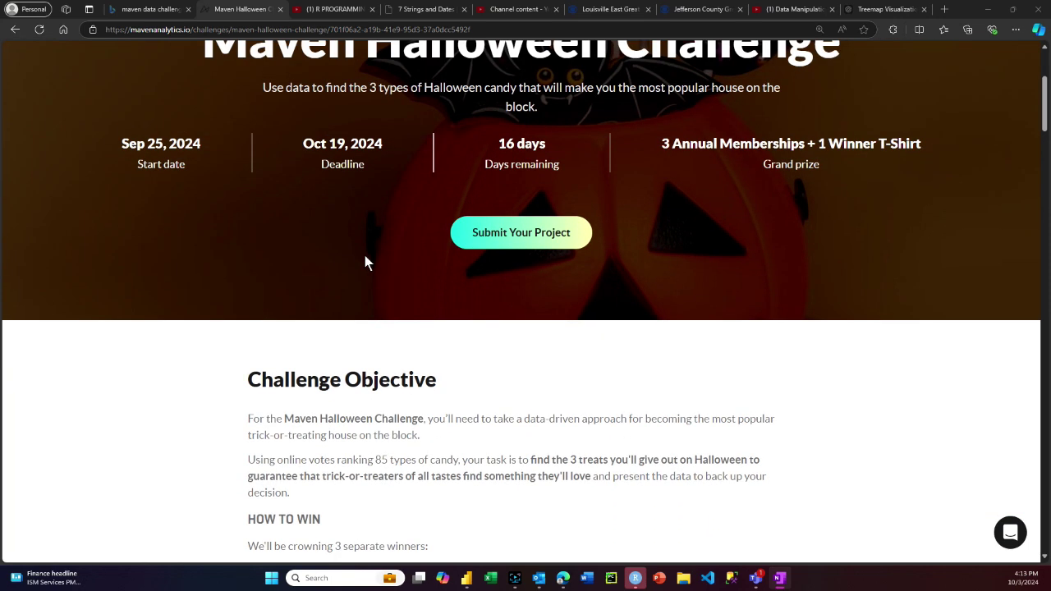
scroll(367, 260, down, 1)
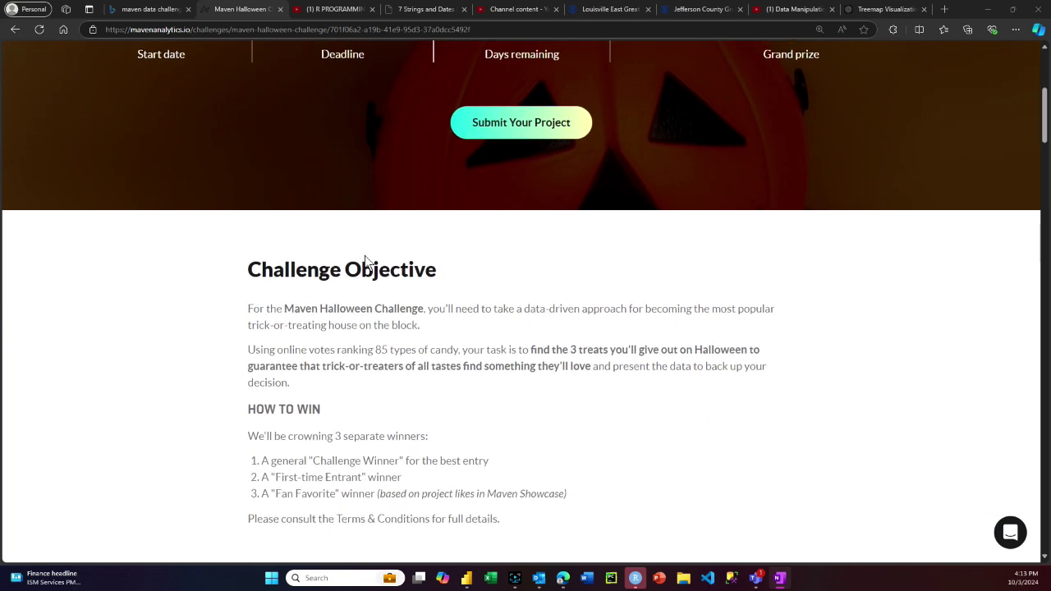
scroll(366, 259, down, 1)
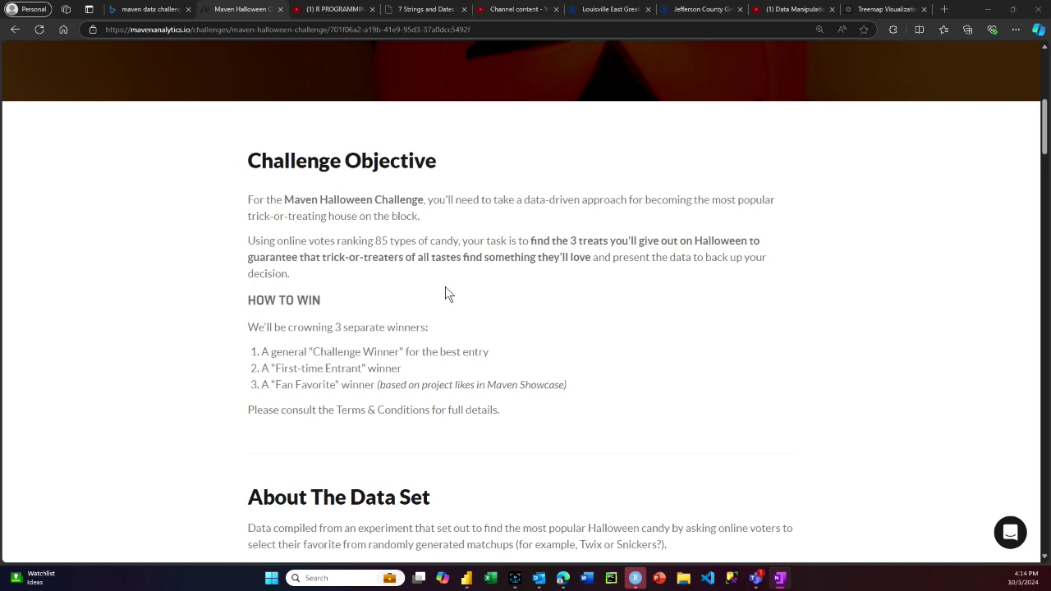
scroll(447, 289, up, 1)
scroll(449, 289, down, 2)
scroll(449, 291, down, 3)
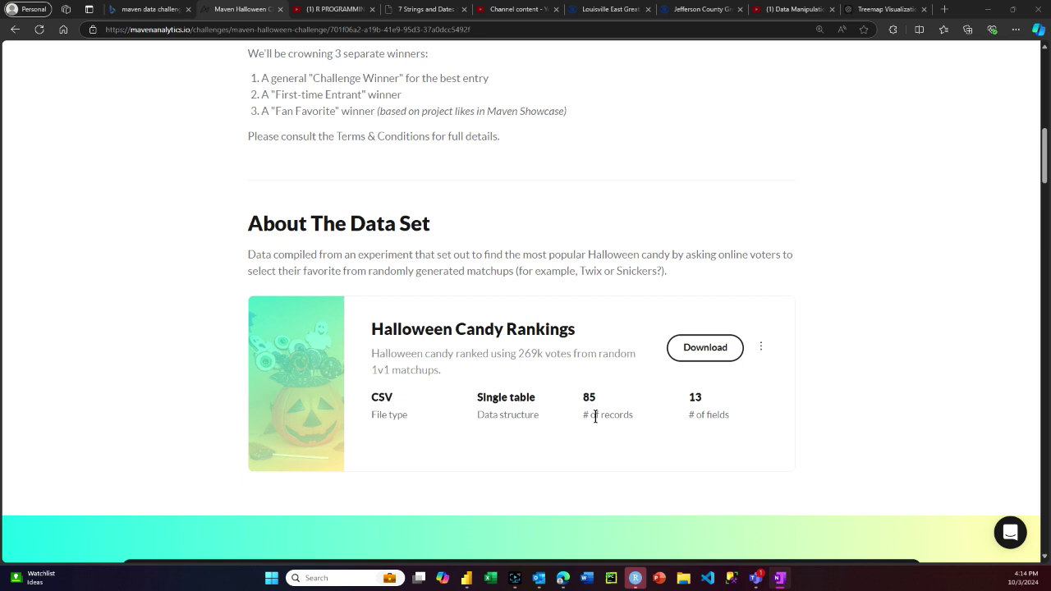
scroll(574, 153, up, 4)
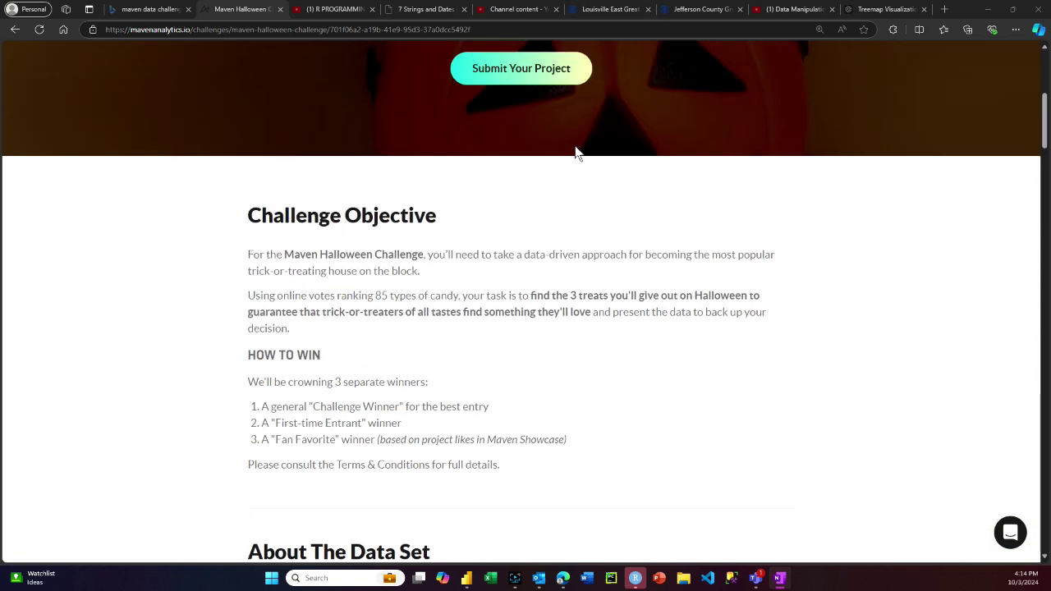
scroll(575, 152, up, 5)
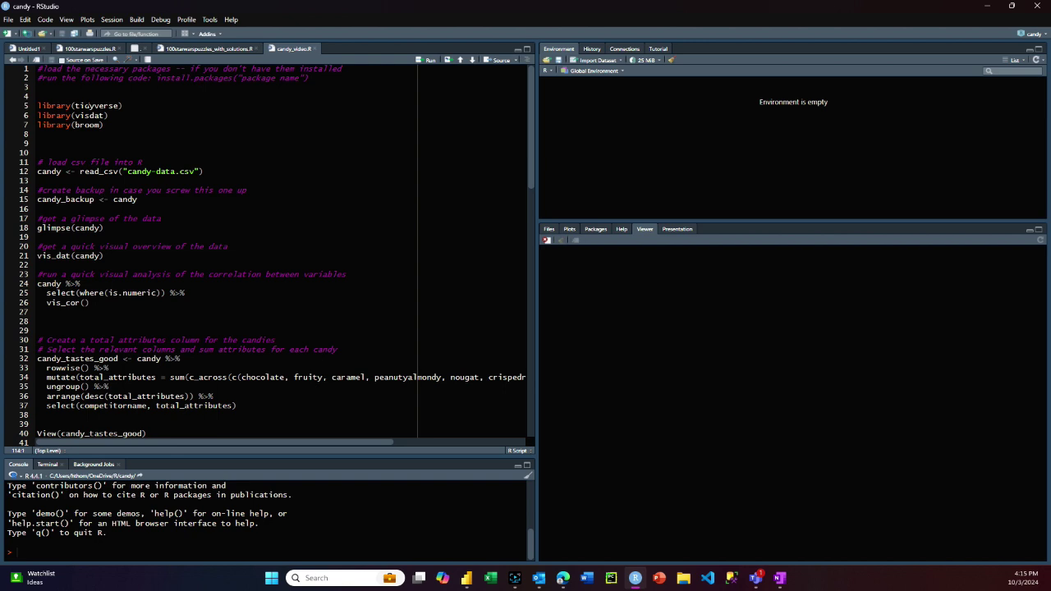
Run the script's library lines to load the tidyverse, visdat and broom packages
click(95, 106)
key(ctrl+Return)
key(ctrl+Return)
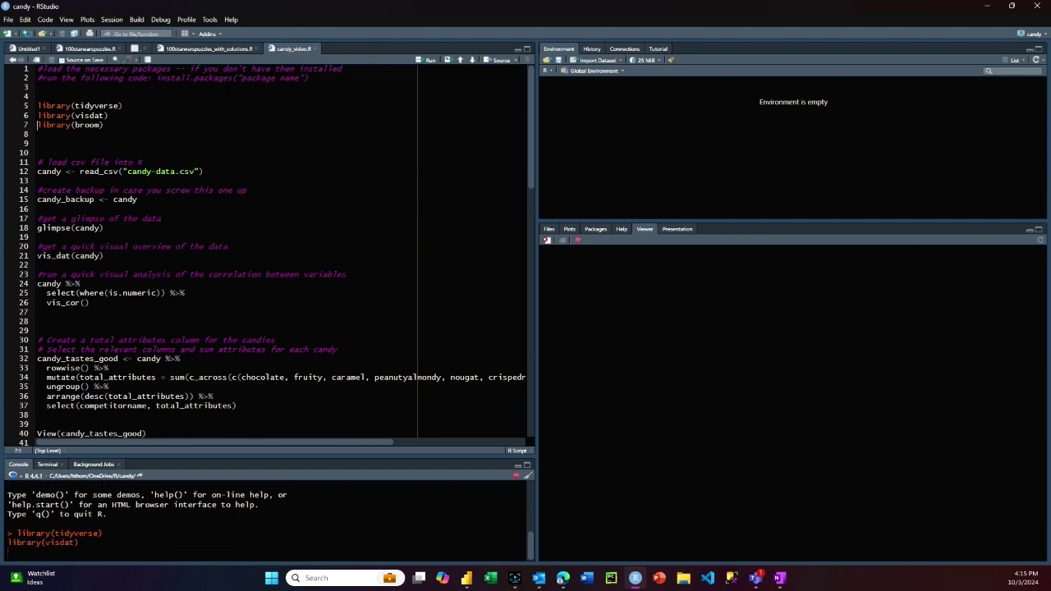
key(ctrl+Return)
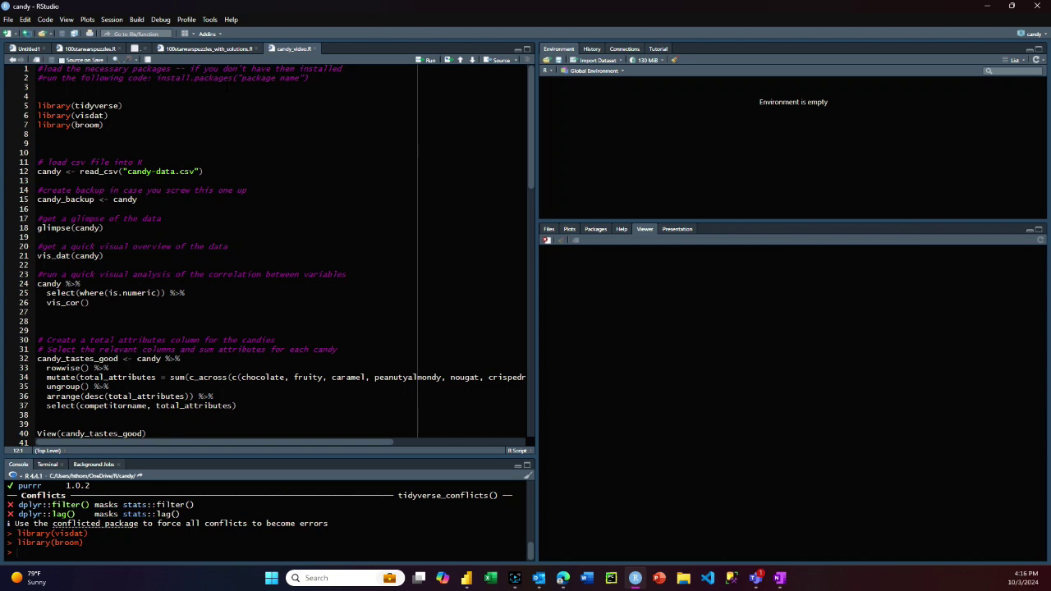
Run the code that reads candy-data.csv into candy and copies it to candy_backup
key(ctrl+Return)
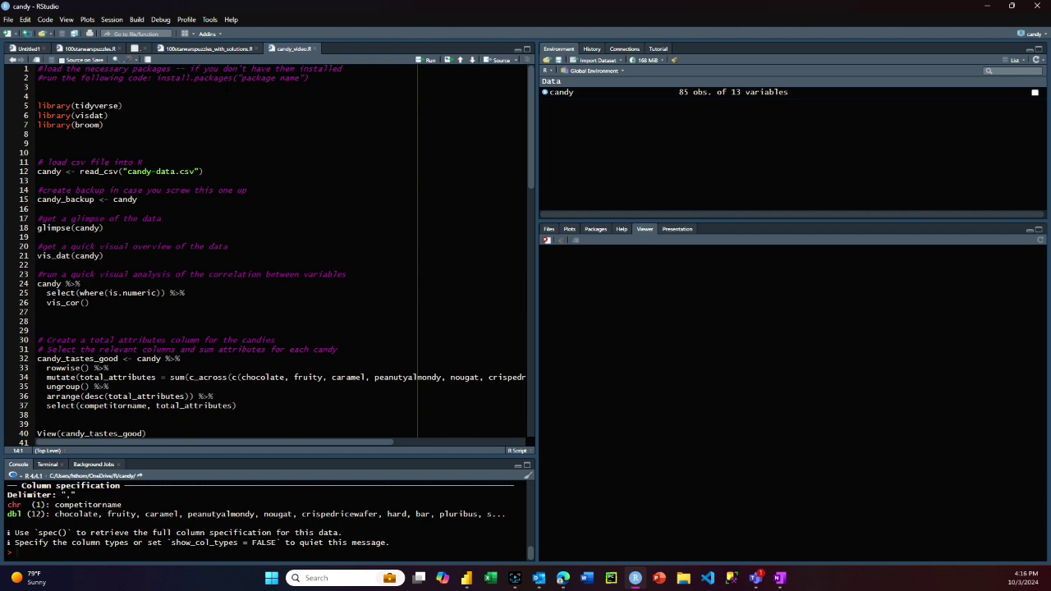
key(ctrl+Return)
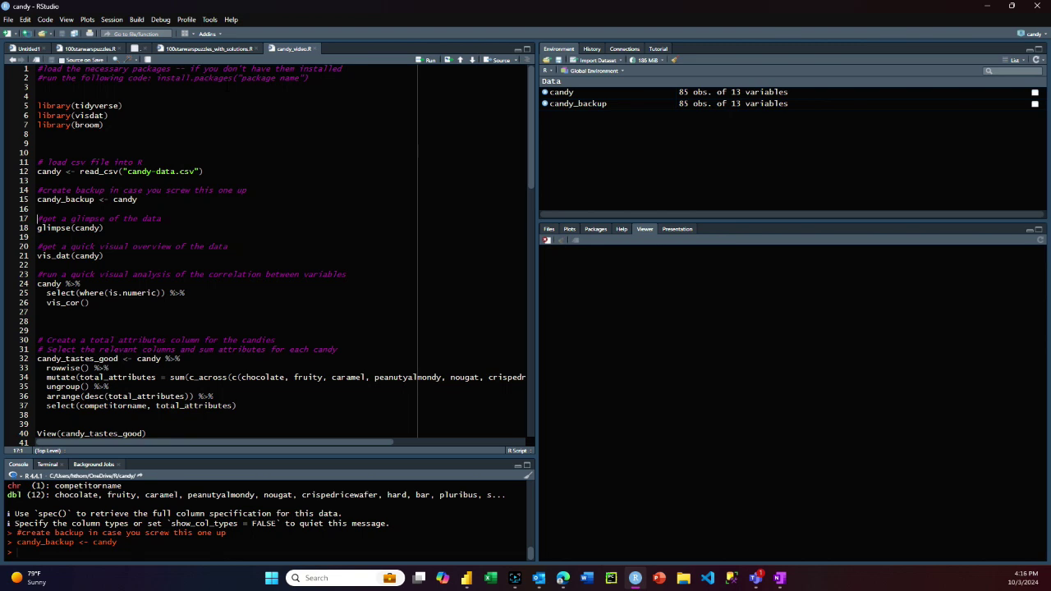
Run glimpse(candy) and enlarge the console area to review the data set's columns and types
key(ctrl+Return)
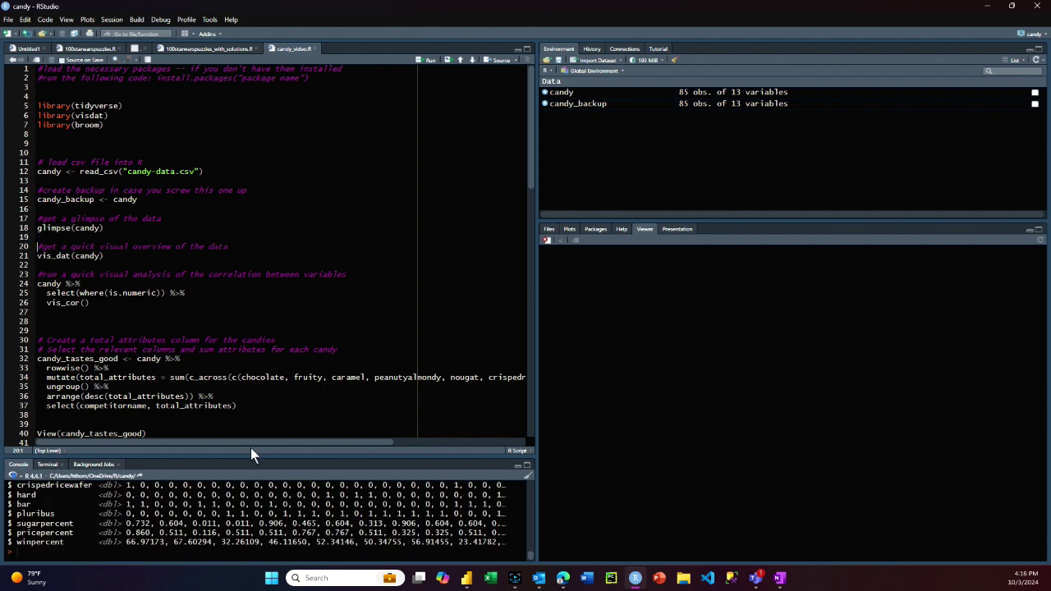
drag(253, 458, 275, 364)
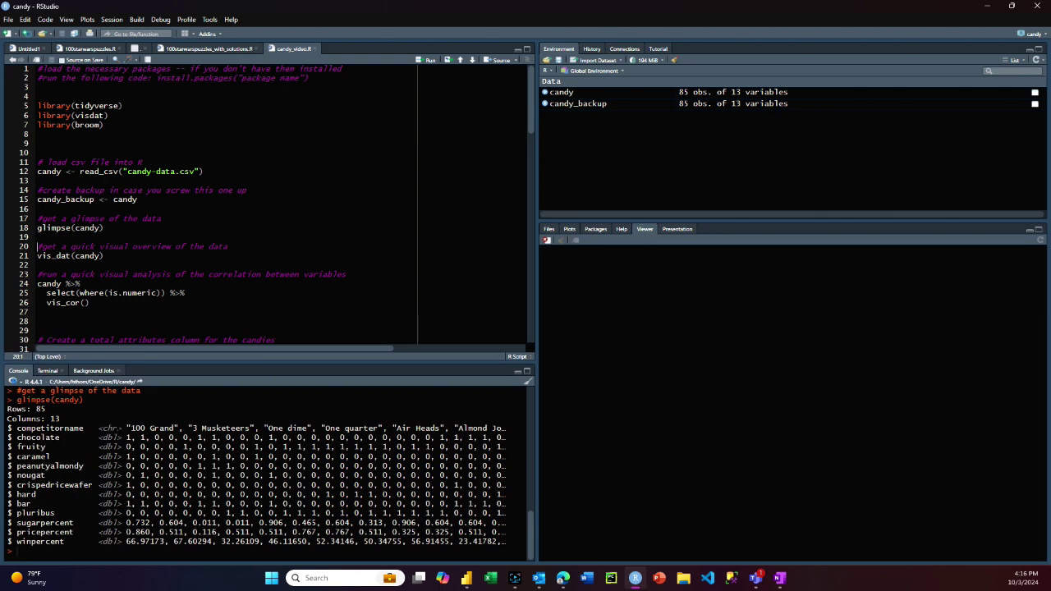
scroll(267, 474, up, 4)
scroll(267, 474, down, 4)
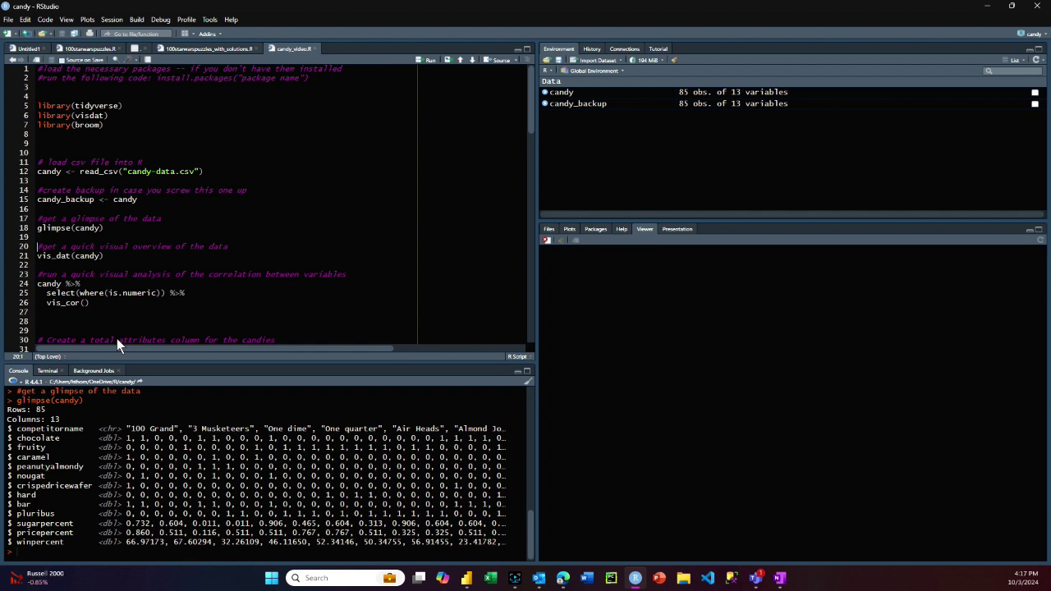
Run vis_dat(candy) to plot the variable types, inspect the plot enlarged to full screen, and close the enlarged view
click(73, 256)
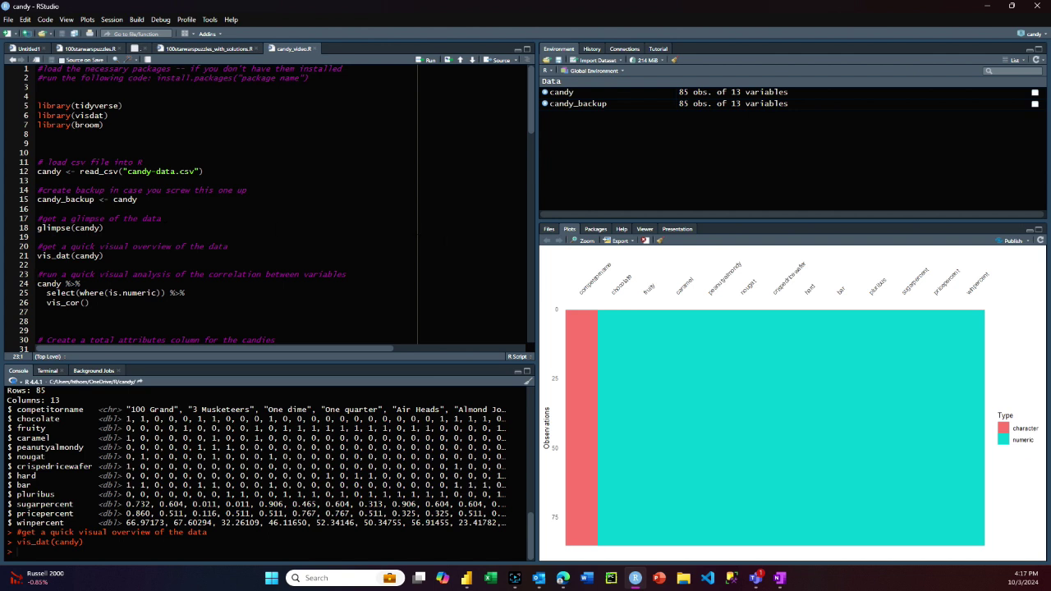
click(586, 243)
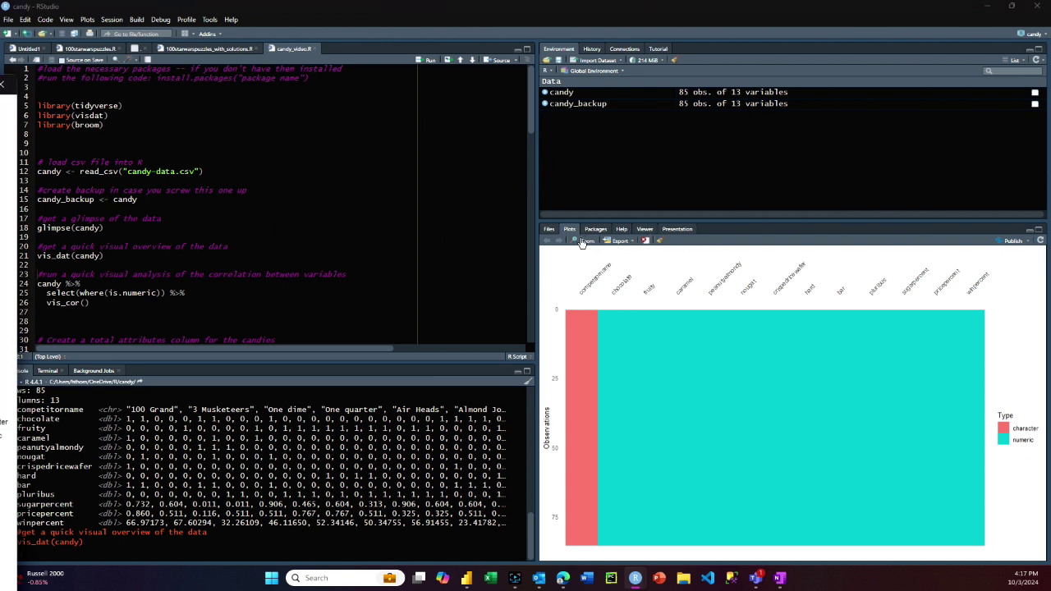
drag(279, 51, 709, 54)
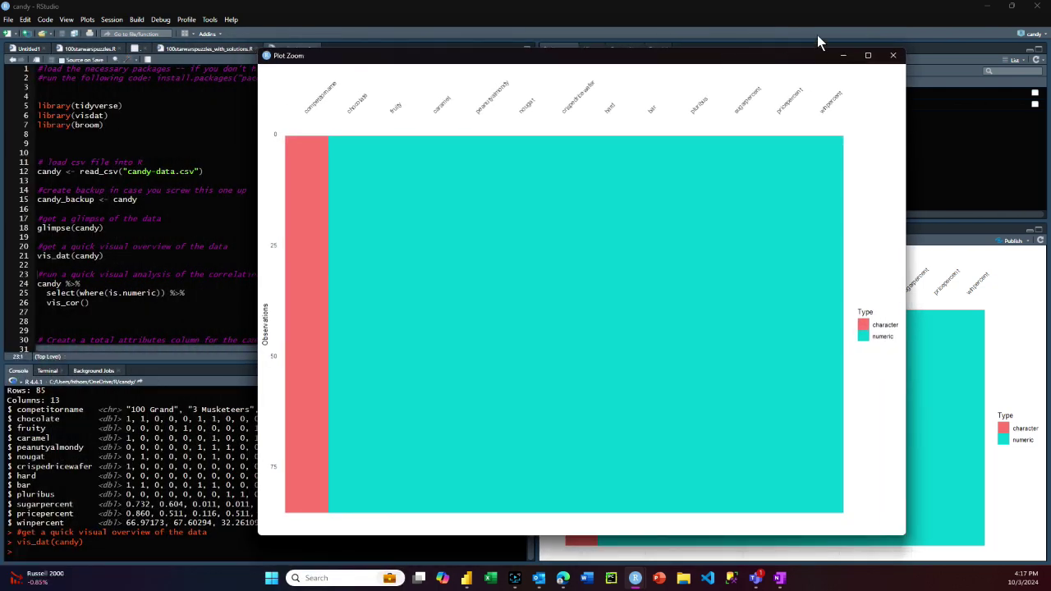
click(869, 56)
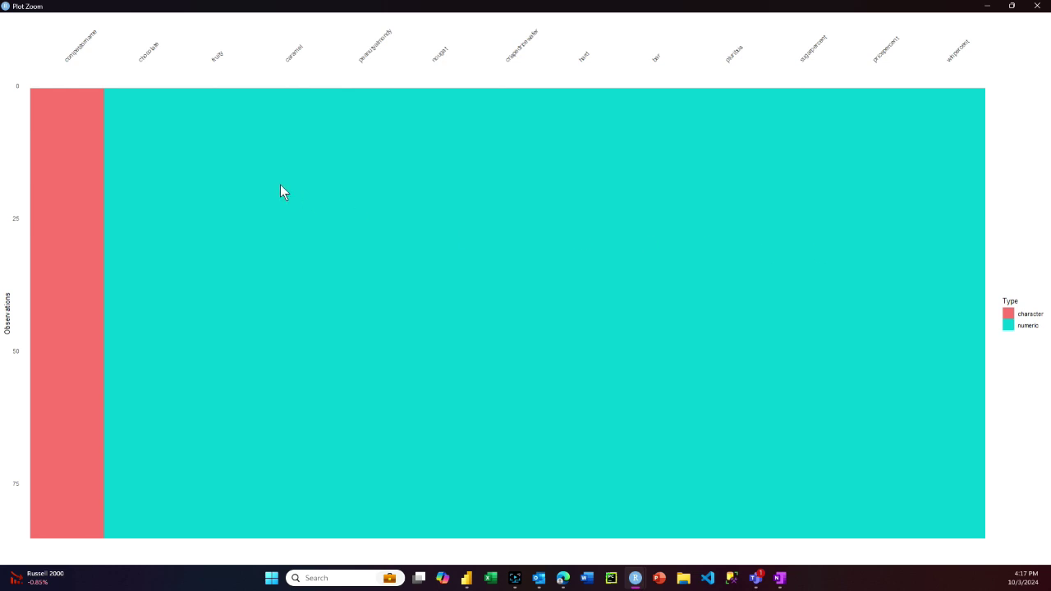
click(1037, 6)
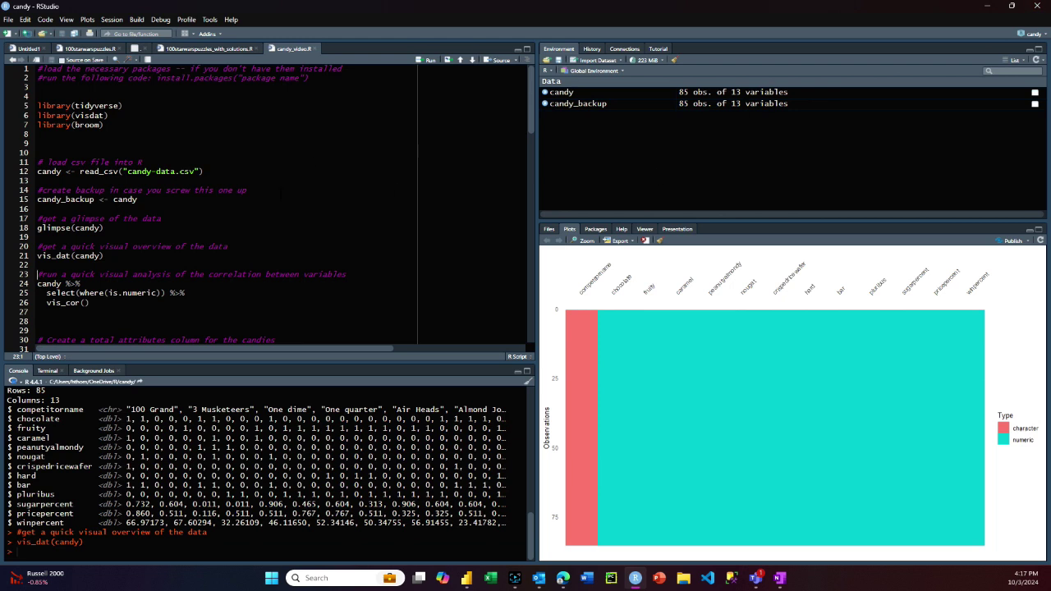
Plot the correlations between candy's numeric variables with vis_cor(), inspect the heatmap enlarged, and close the enlarged view
scroll(222, 205, down, 1)
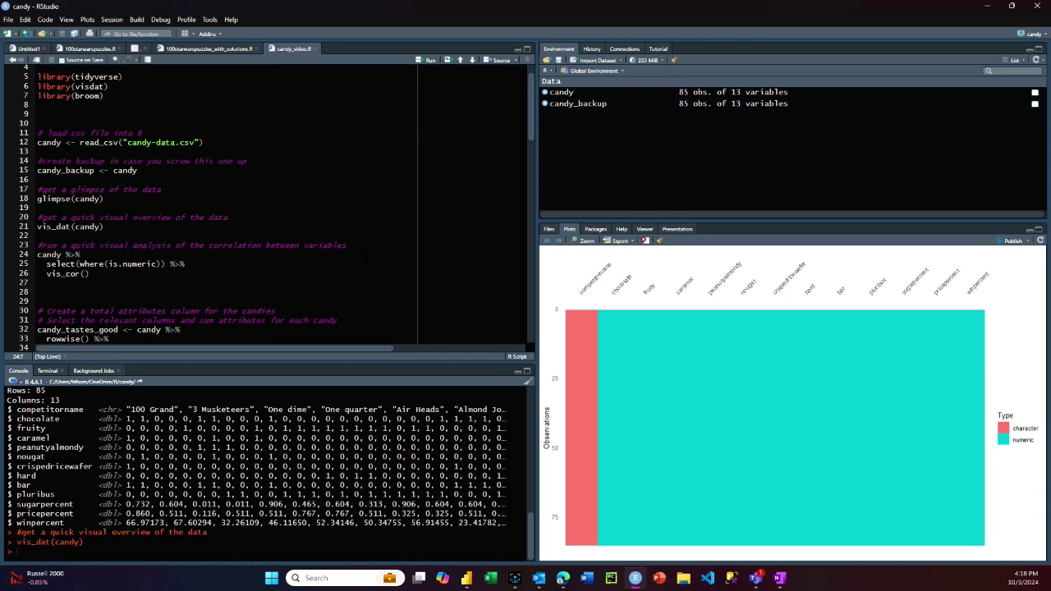
scroll(277, 205, down, 1)
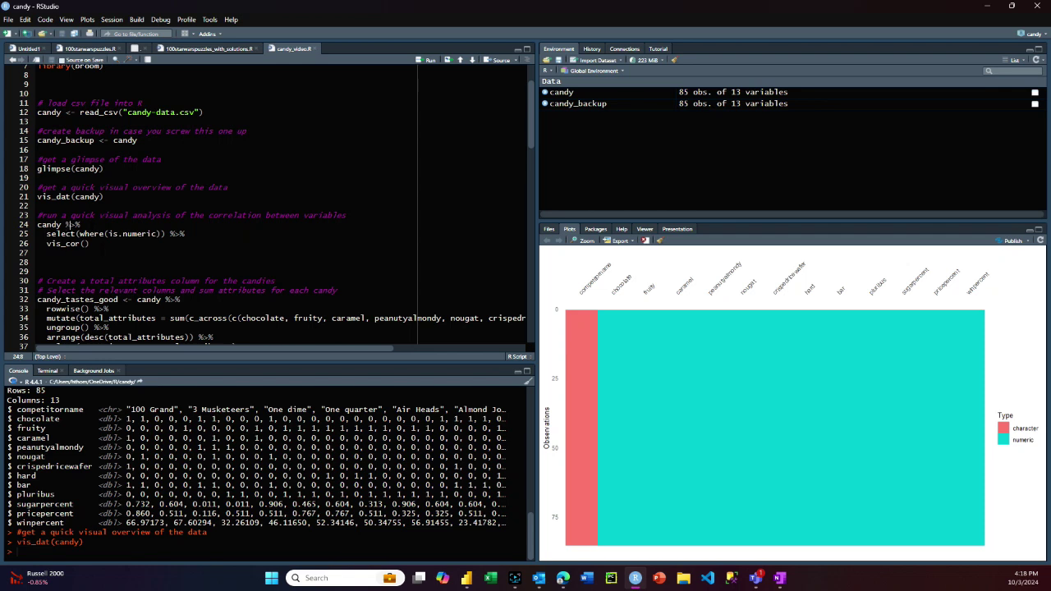
key(ctrl+Return)
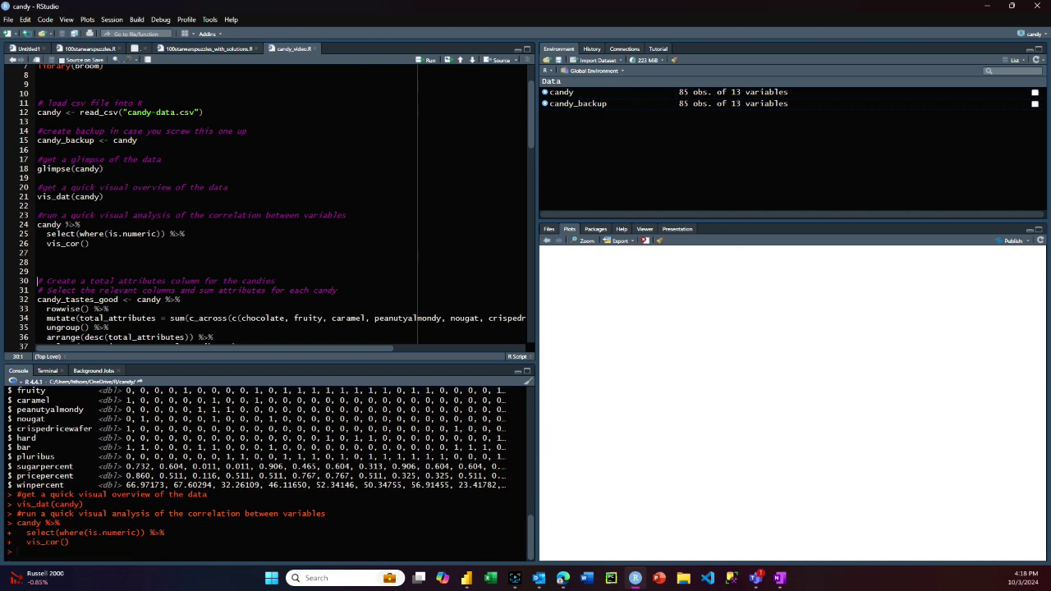
click(586, 242)
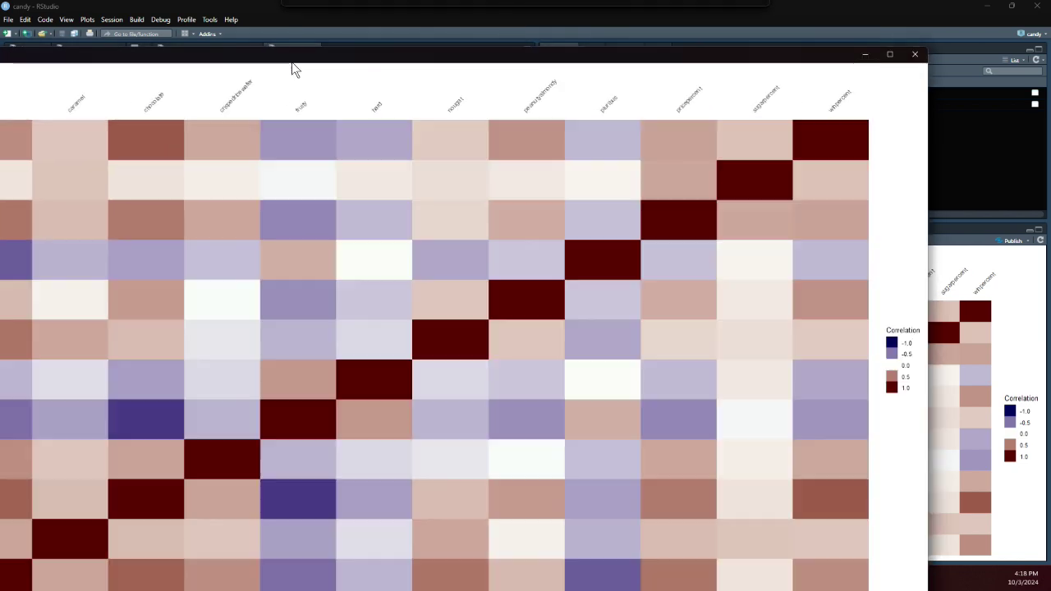
drag(292, 62, 422, 14)
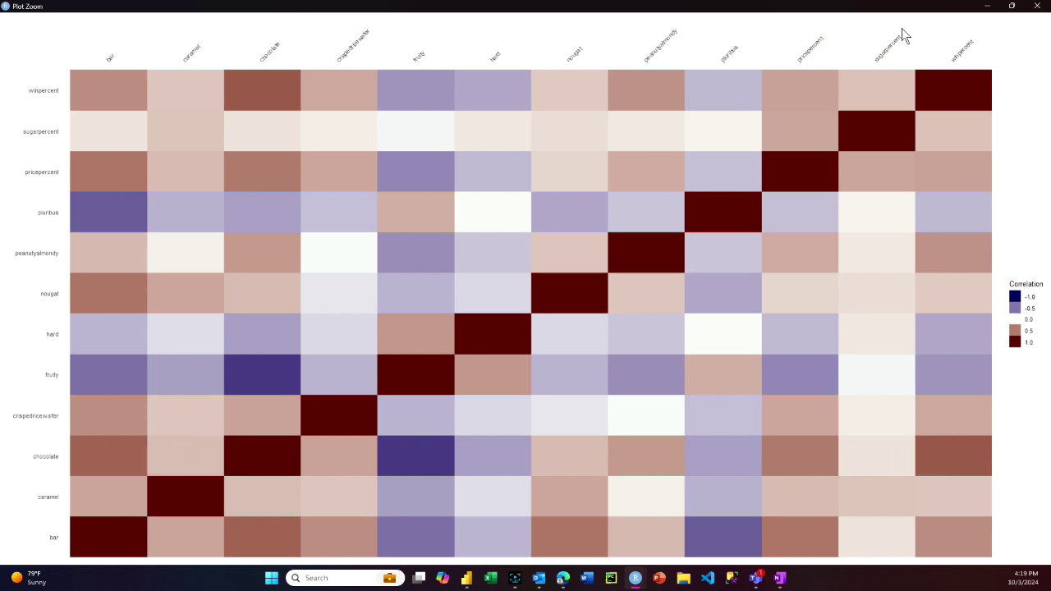
click(1038, 6)
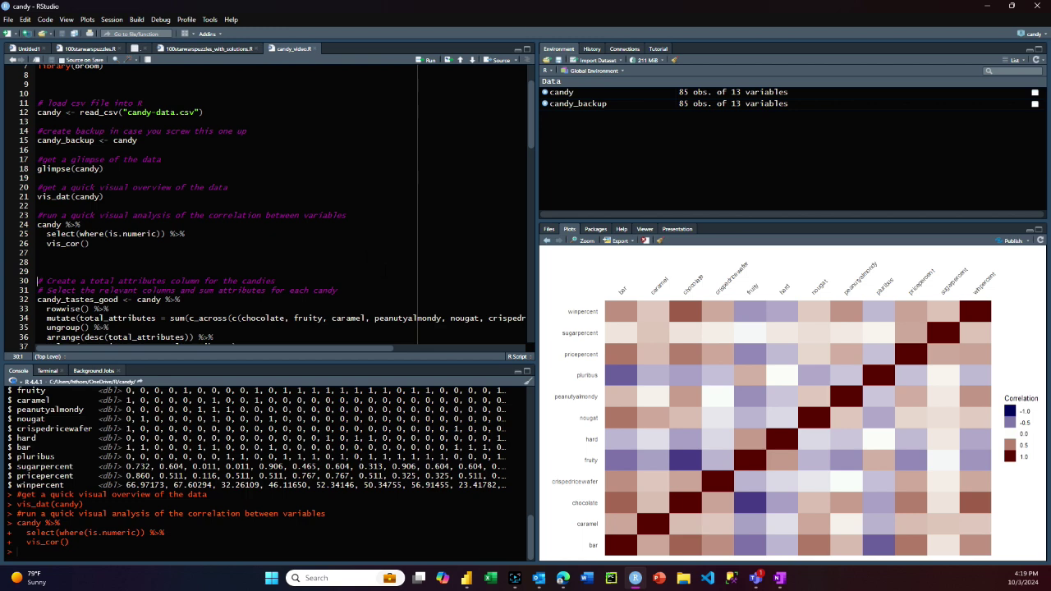
Run the code that builds candy_tastes_good with total_attributes summed per candy and sorted descending, and view the resulting table
scroll(271, 472, up, 3)
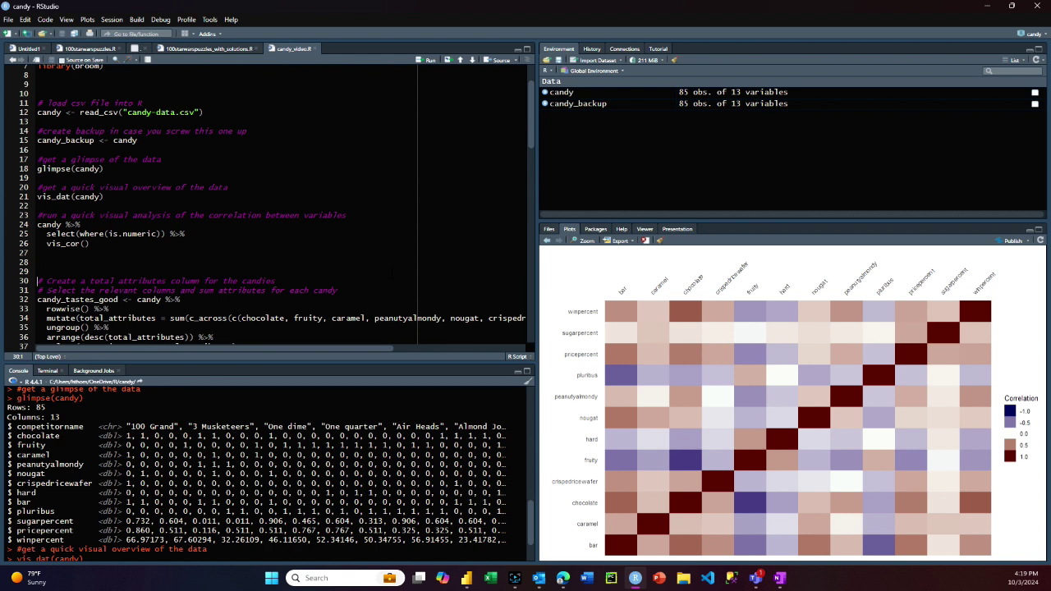
scroll(277, 207, down, 1)
scroll(277, 207, down, 1)
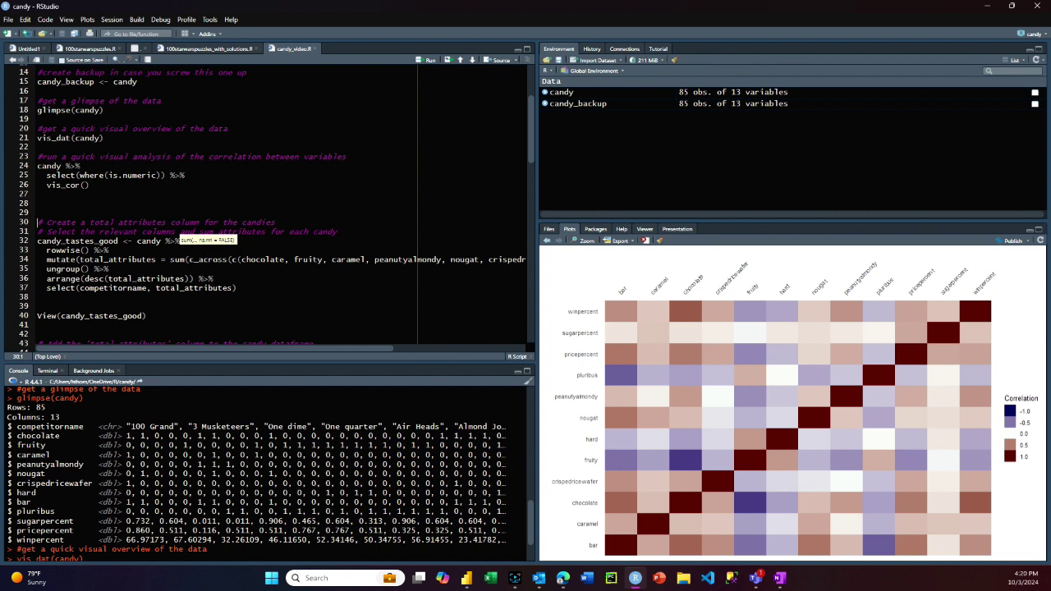
mouse_move(307, 351)
mouse_down()
mouse_move(485, 358)
mouse_move(295, 360)
mouse_up()
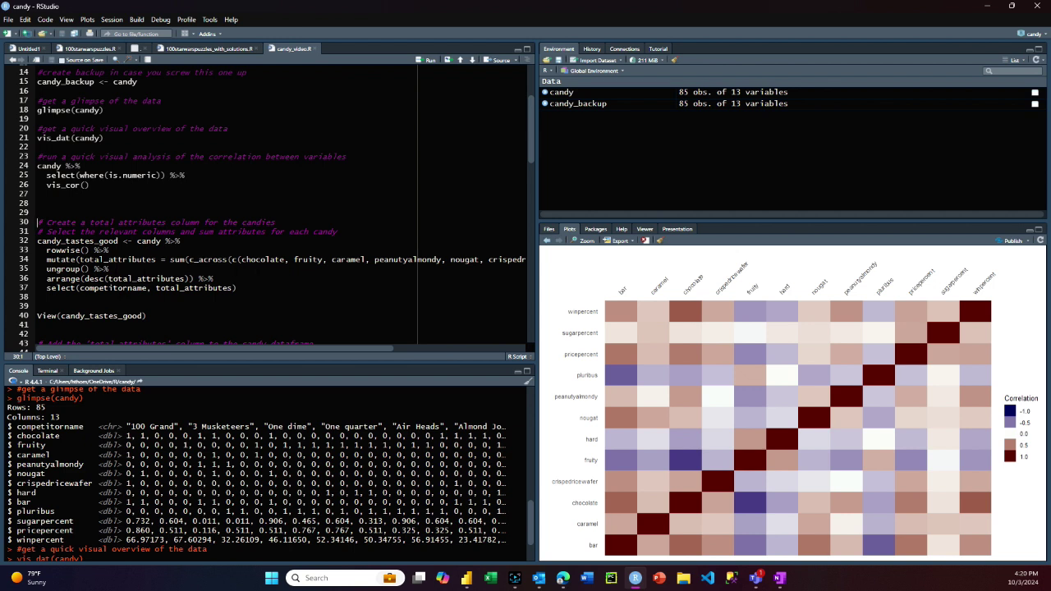
click(112, 259)
key(ctrl+Return)
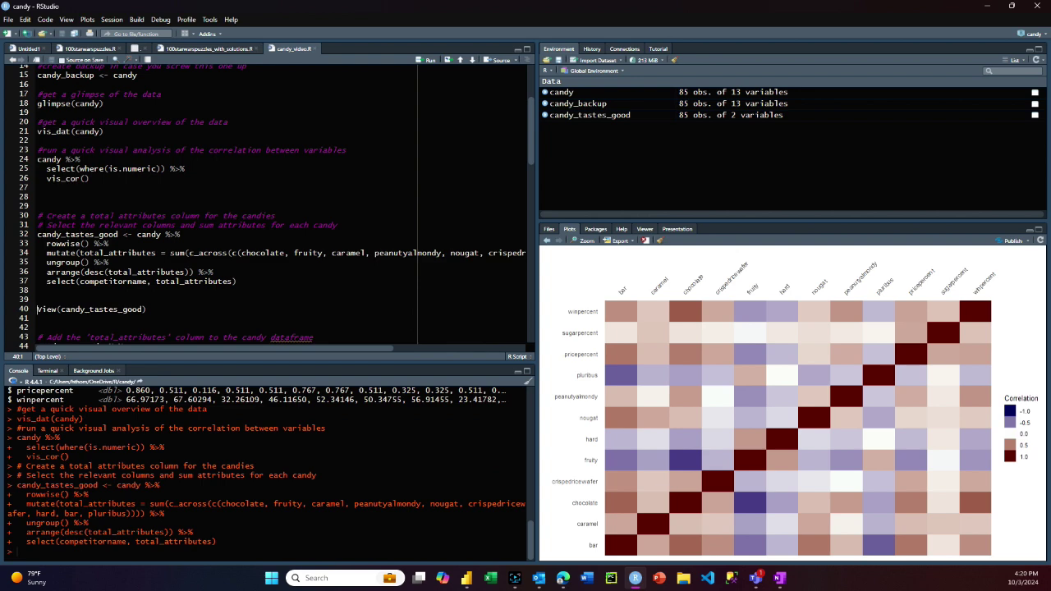
key(ctrl+Return)
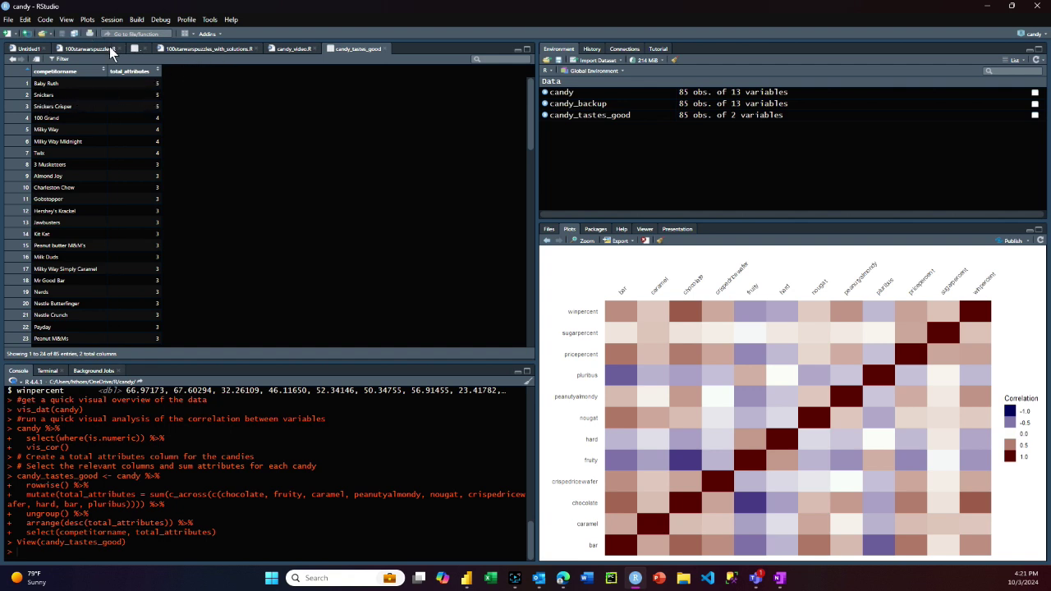
Back in candy_video.R, run the code adding total_attributes to the candy dataframe, and view the new column in the candy table
click(292, 48)
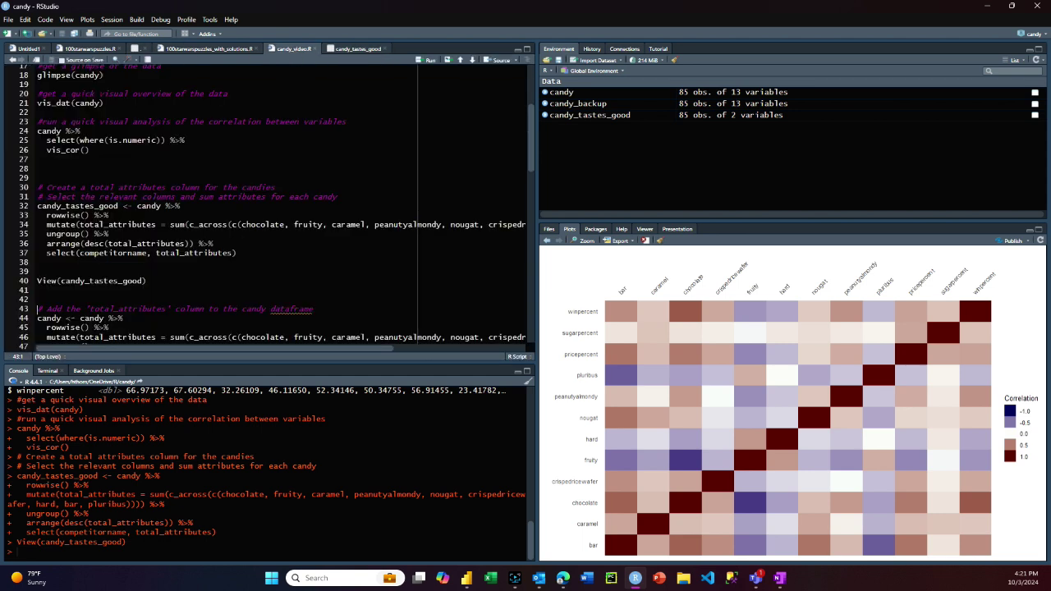
scroll(271, 205, down, 3)
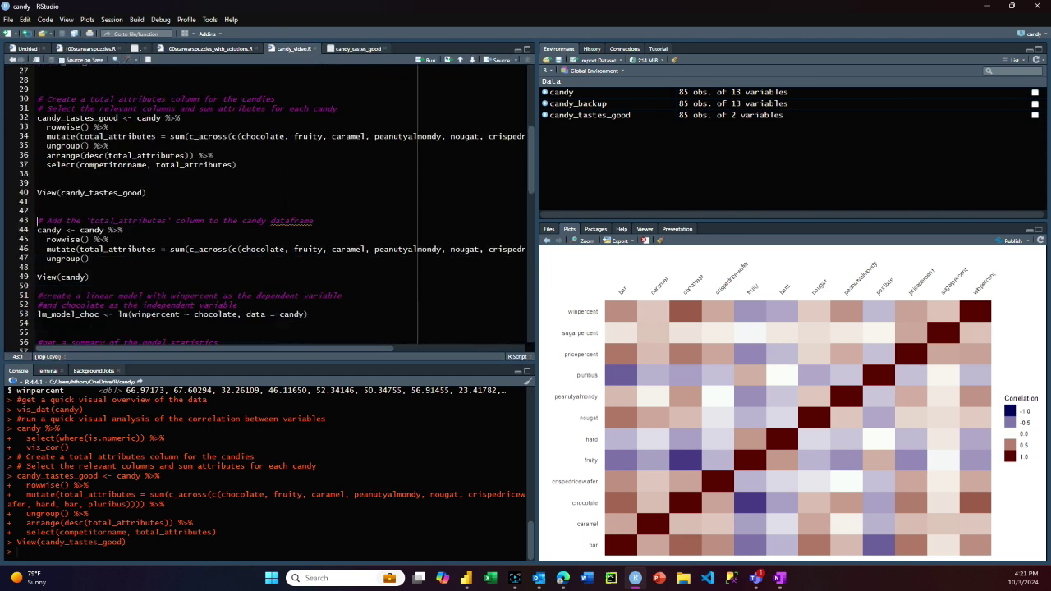
click(102, 230)
key(ctrl+Return)
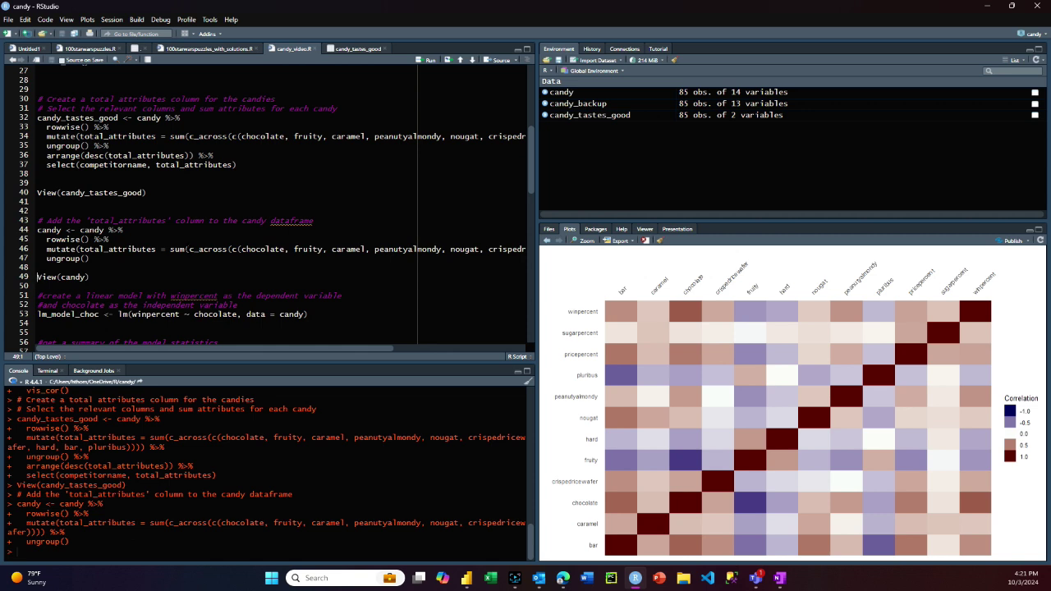
key(ctrl+Return)
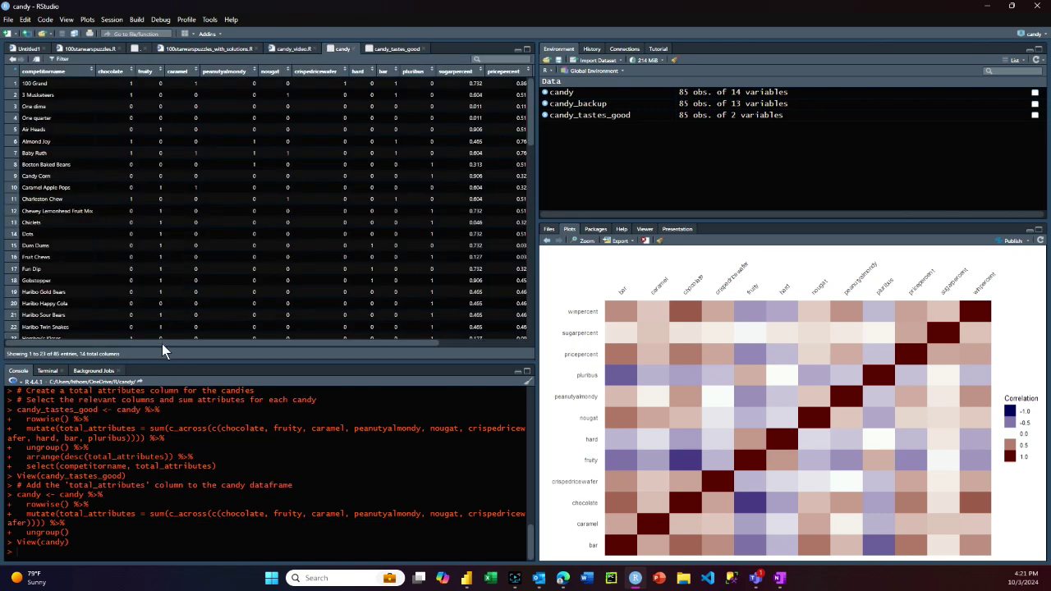
drag(162, 343, 466, 351)
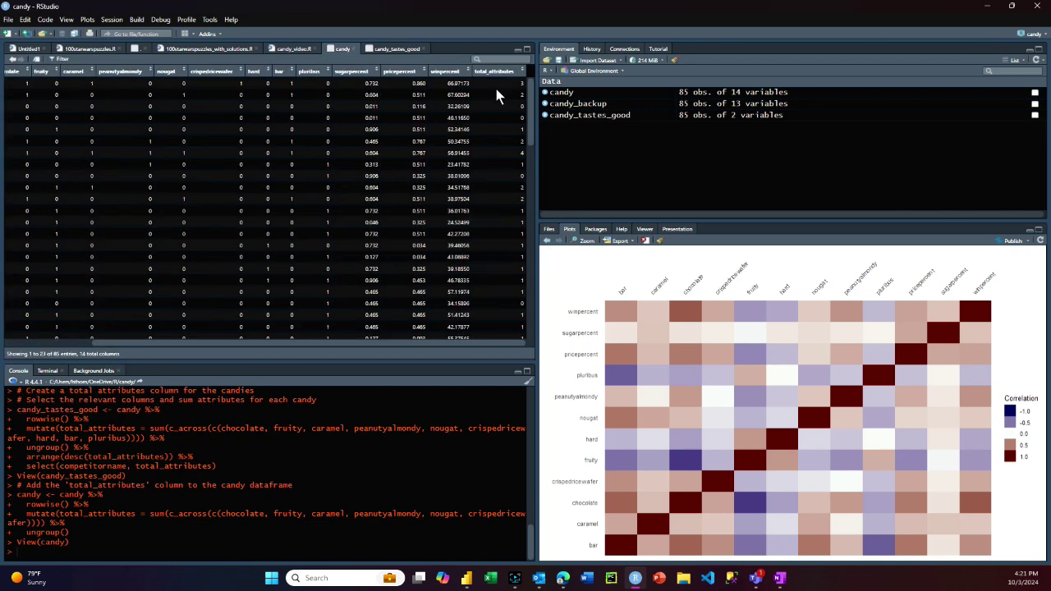
In candy_video.R, fit the linear model lm_model_choc with winpercent explained by chocolate and print its summary
drag(253, 340, 19, 348)
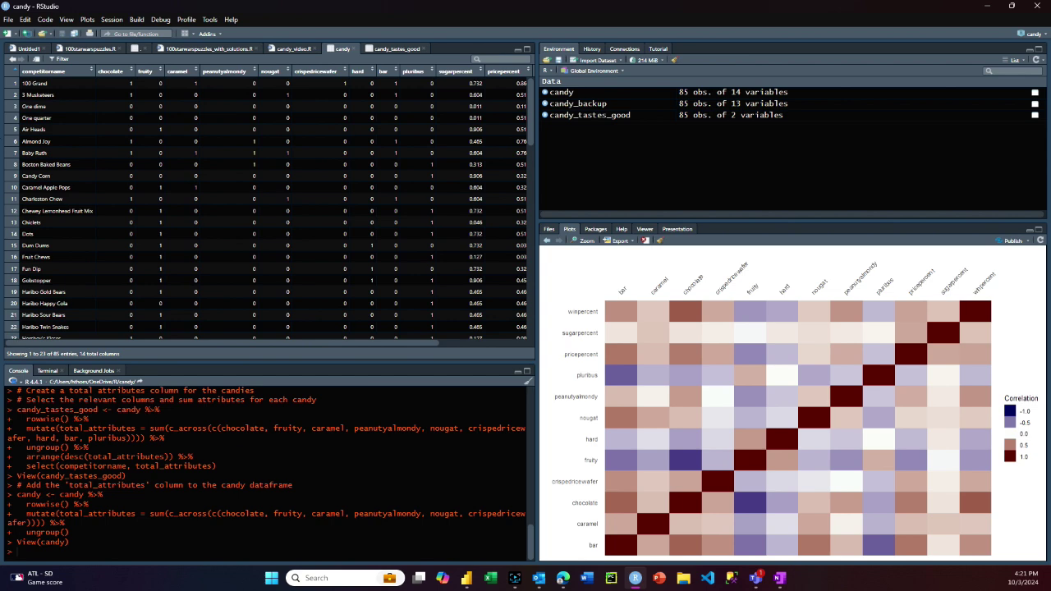
click(290, 49)
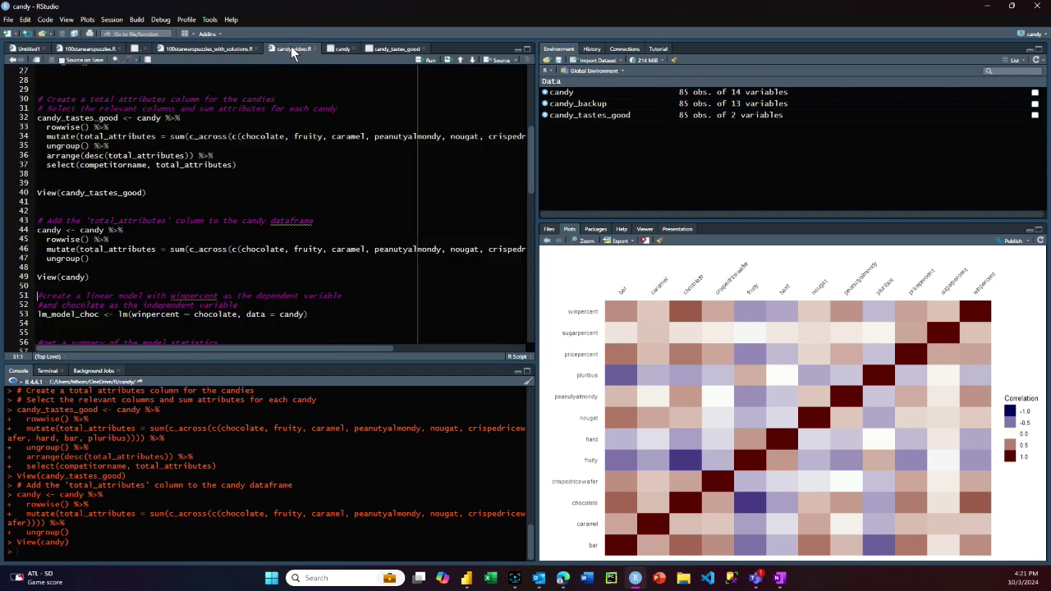
scroll(277, 210, down, 1)
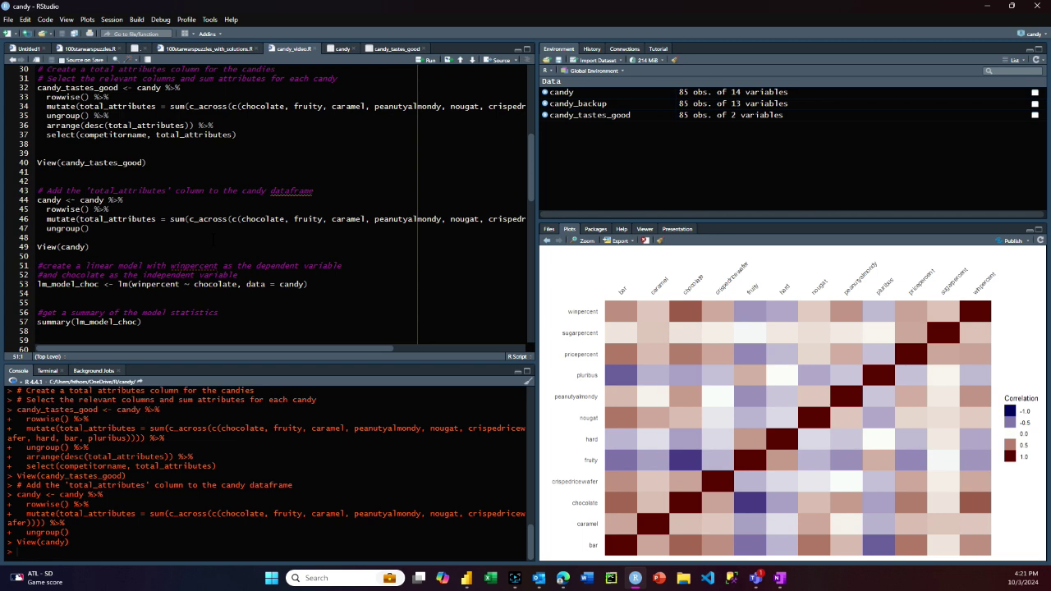
click(195, 284)
key(ctrl+Return)
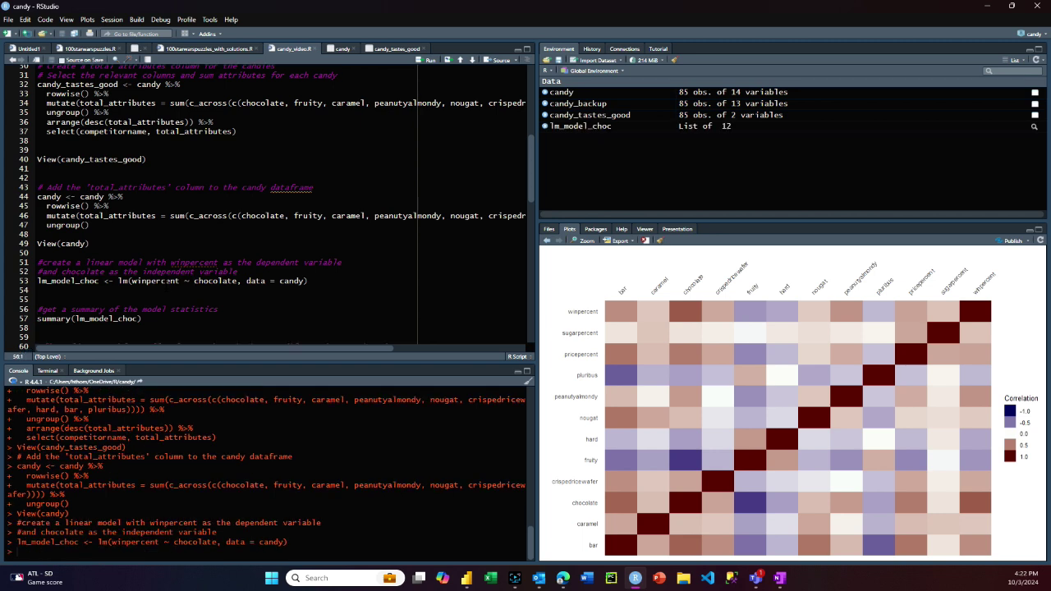
key(ctrl+Return)
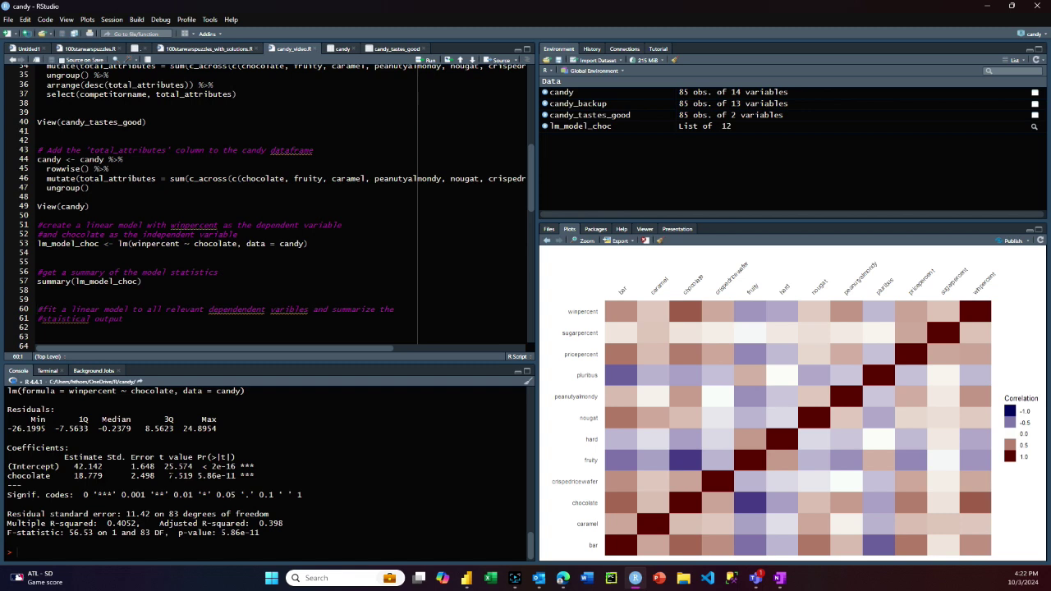
Examine the chocolate coefficient's p-value, the adjusted R-squared and the overall p-value in the model summary
drag(197, 476, 237, 476)
click(199, 476)
drag(235, 476, 198, 476)
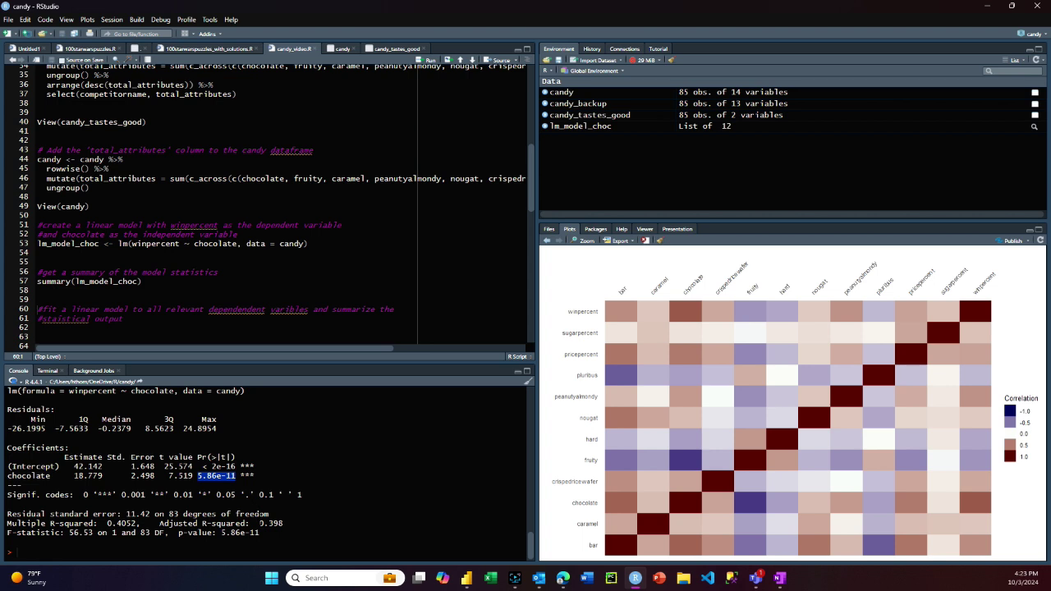
double_click(271, 524)
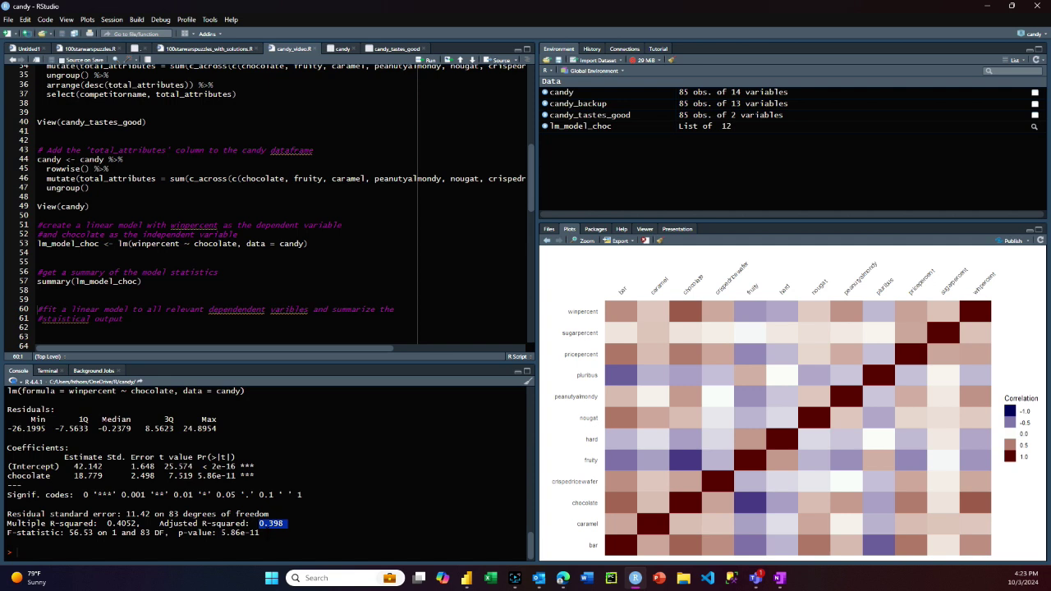
double_click(223, 532)
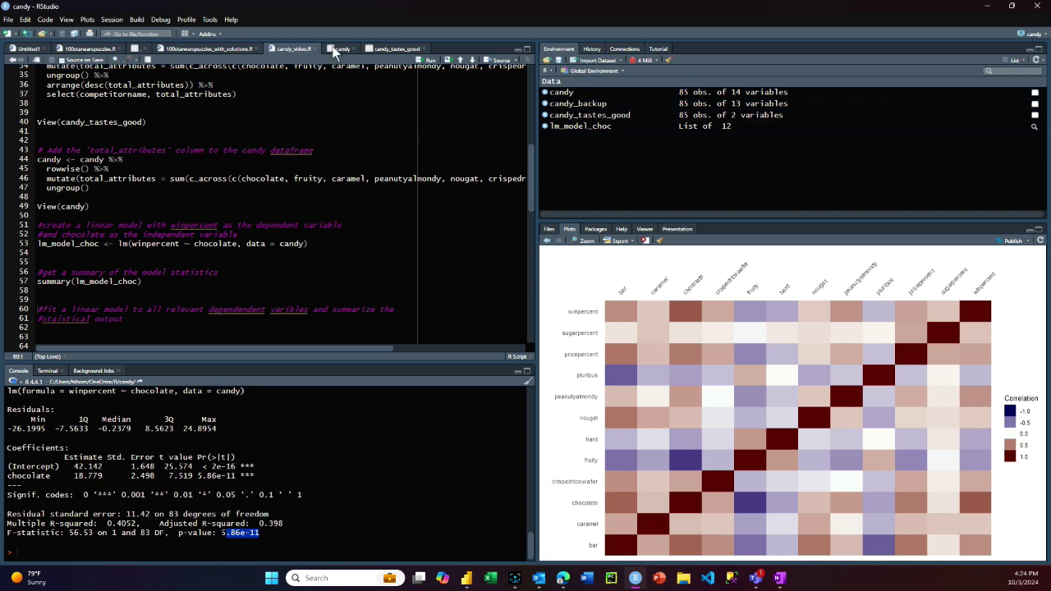
Run the predictor_vars list and the definition of the fit_lm_and_get_summary function in candy_video.R
scroll(271, 205, down, 2)
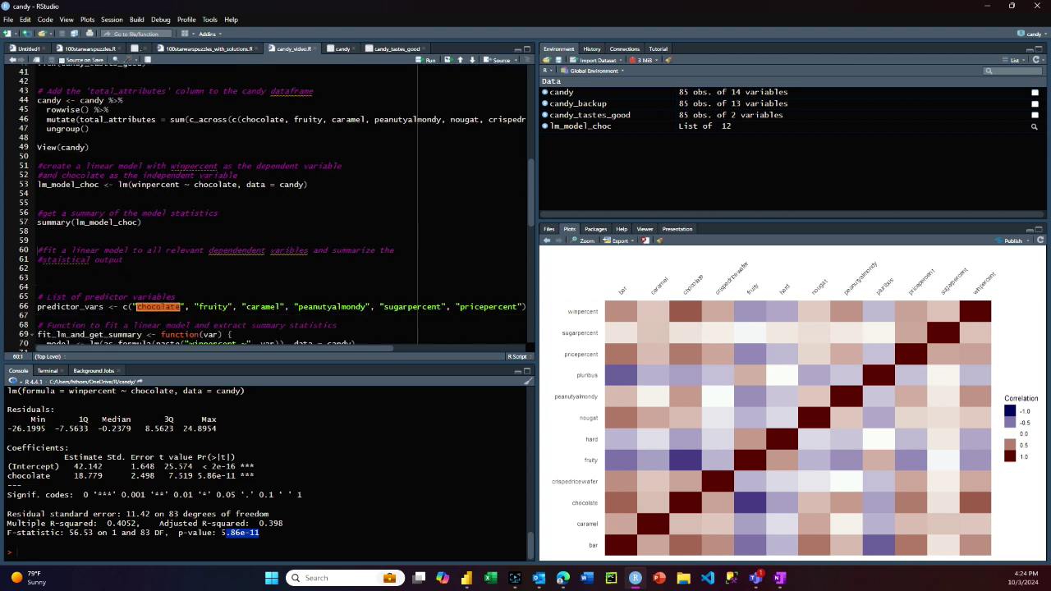
scroll(271, 205, down, 2)
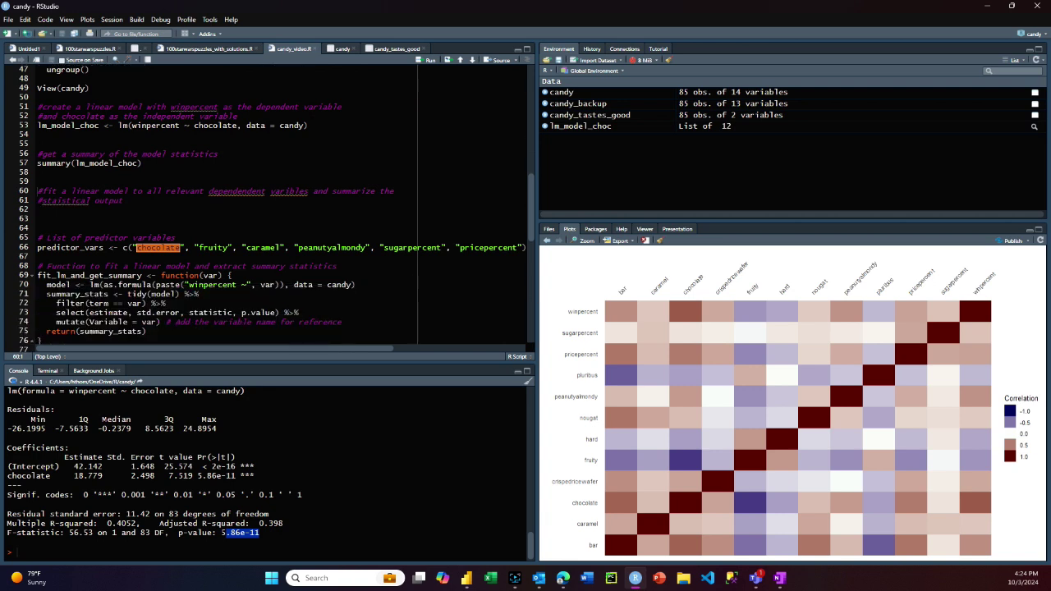
scroll(309, 188, down, 2)
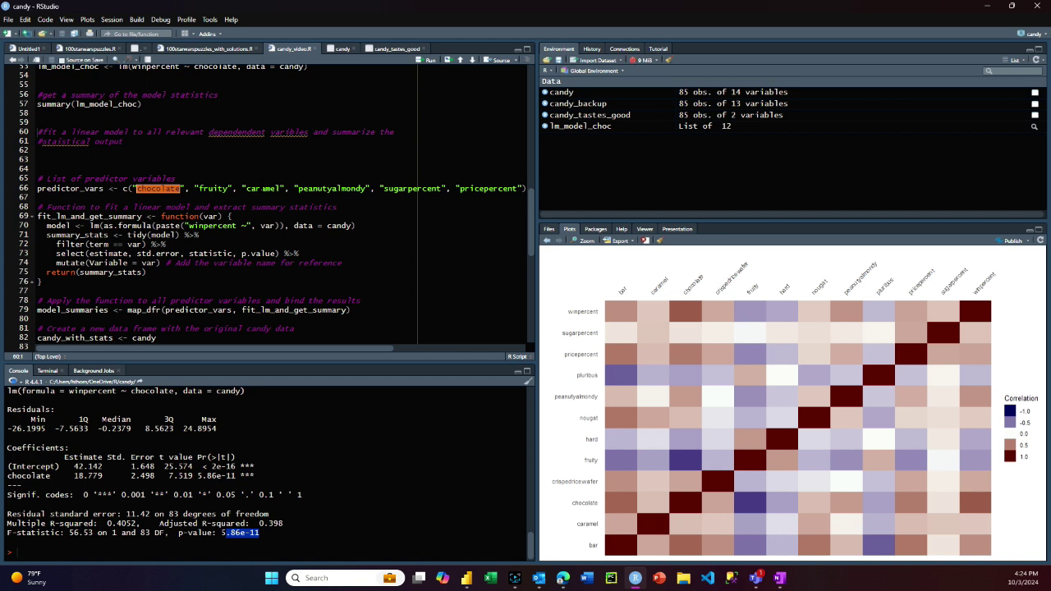
click(261, 188)
key(ctrl+Return)
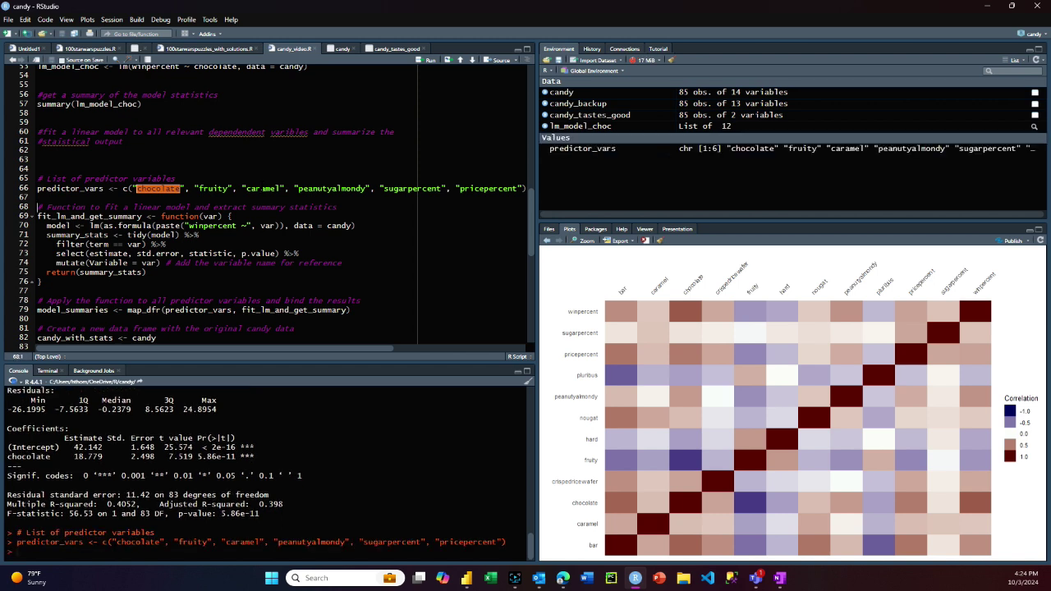
key(ctrl+Return)
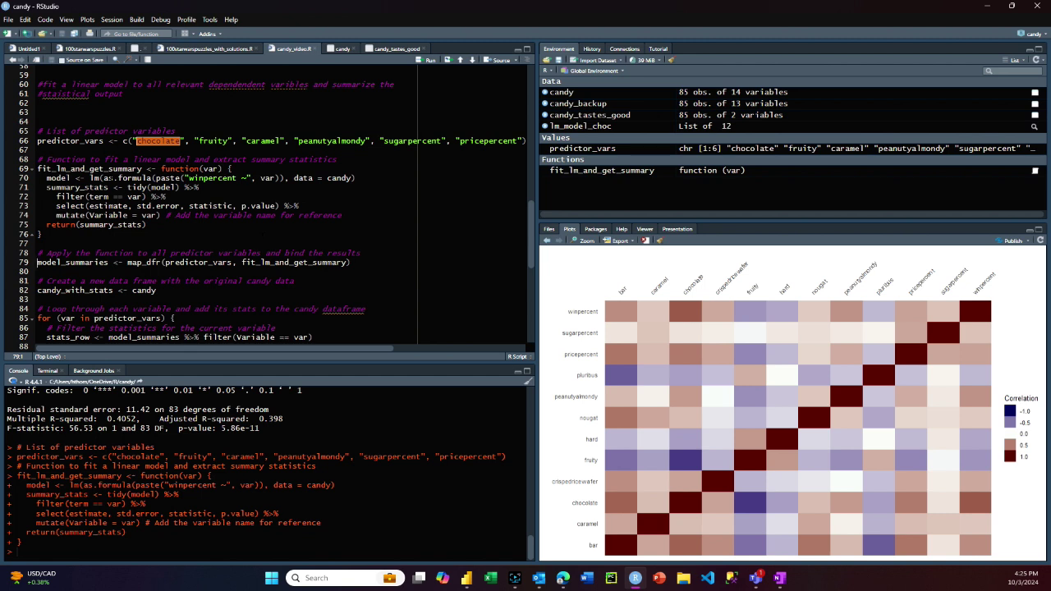
Build model_summaries with map_dfr, copy candy into candy_with_stats, and run the loop adding each variable's statistics to it
scroll(277, 207, down, 1)
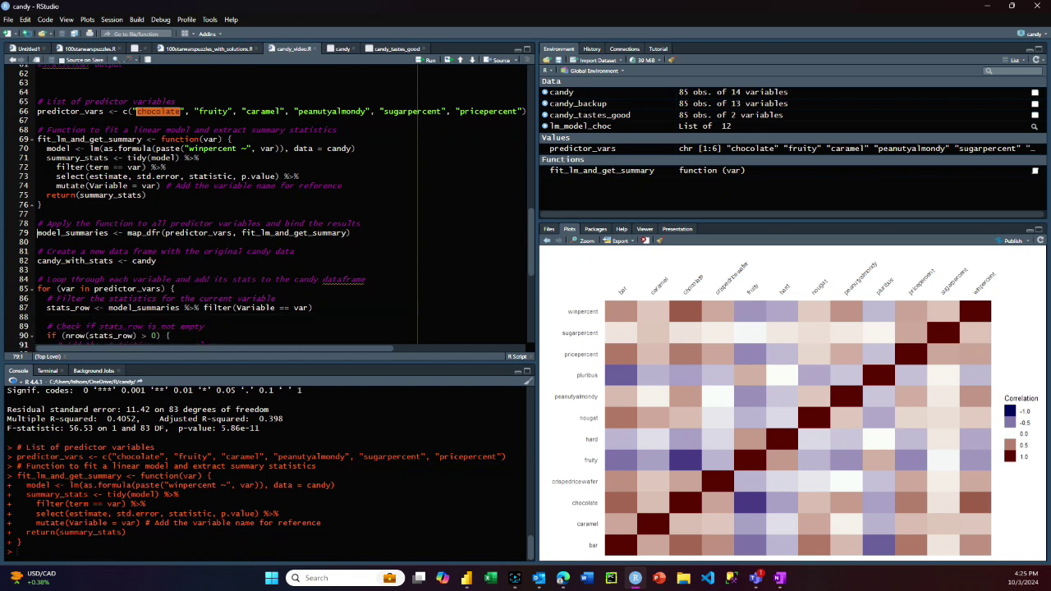
click(164, 233)
key(ctrl+Return)
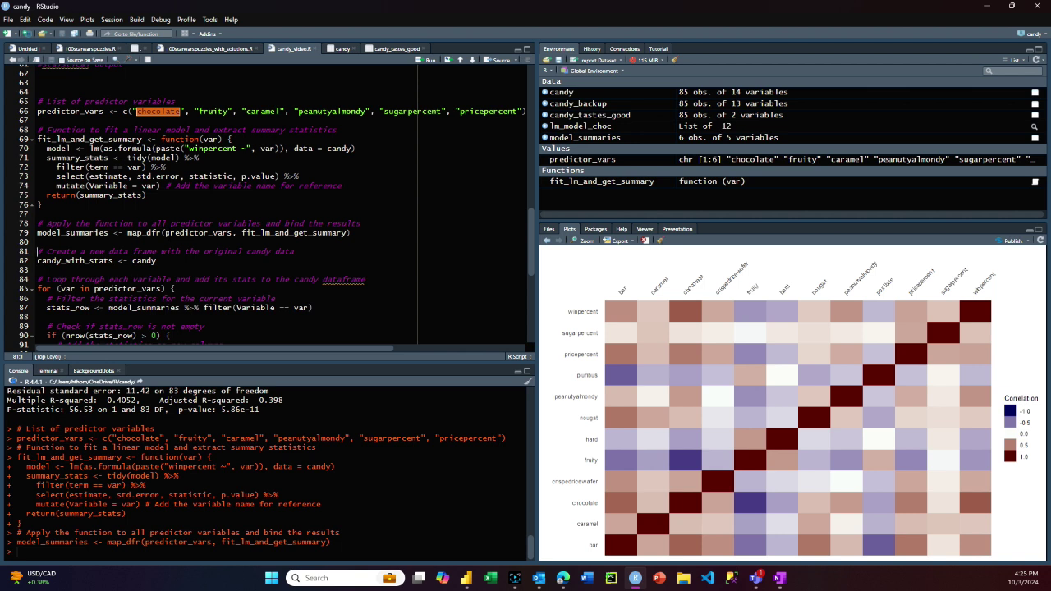
key(ctrl+Return)
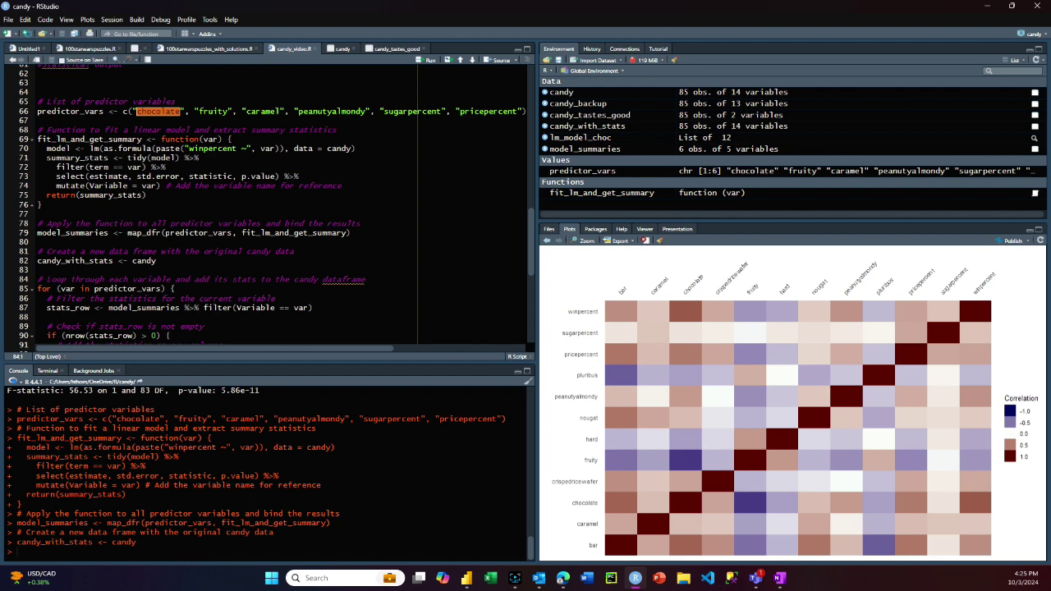
key(ctrl+Return)
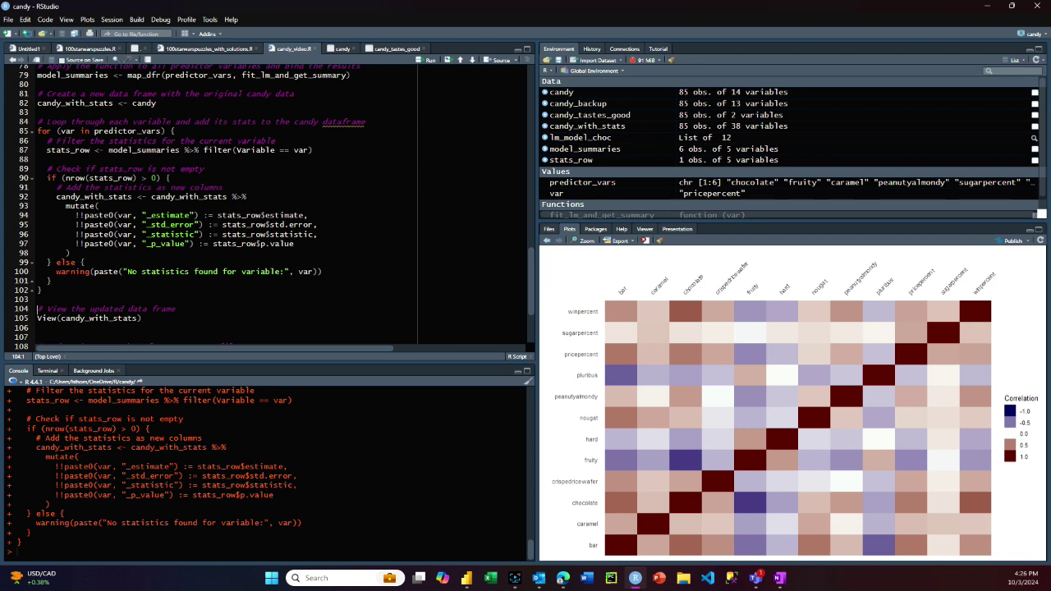
Run View(candy_with_stats) and look through the estimate, std_error, statistic and p_value columns added for each predictor
click(133, 318)
key(ctrl+Return)
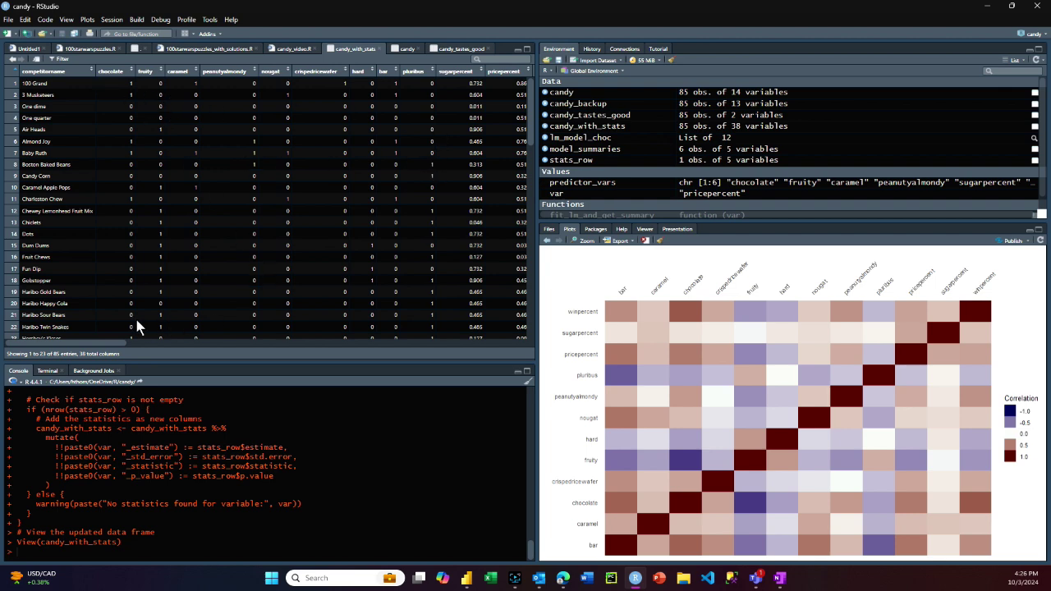
drag(111, 340, 270, 360)
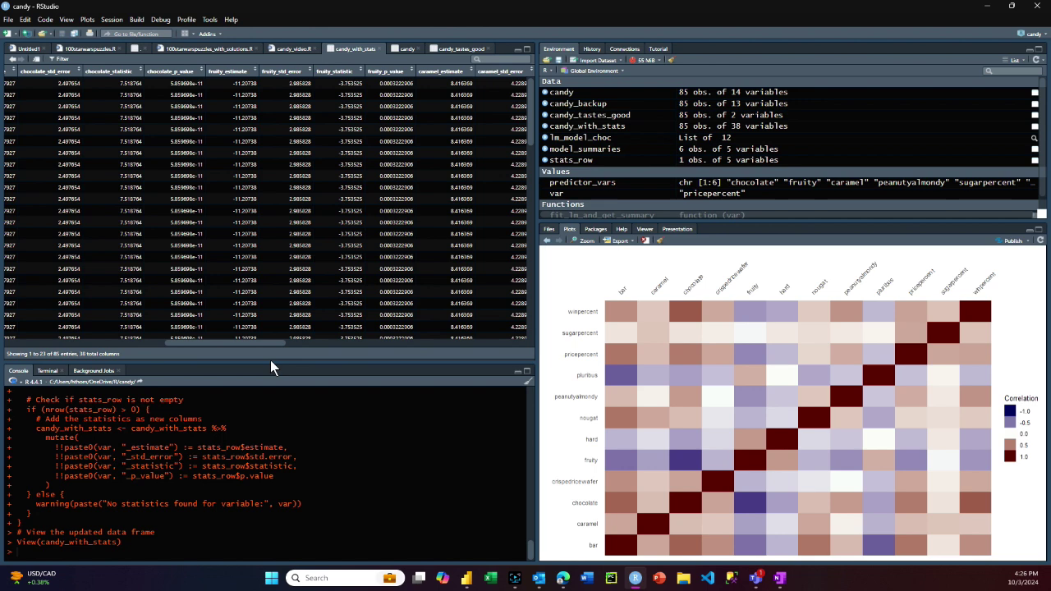
drag(271, 360, 280, 361)
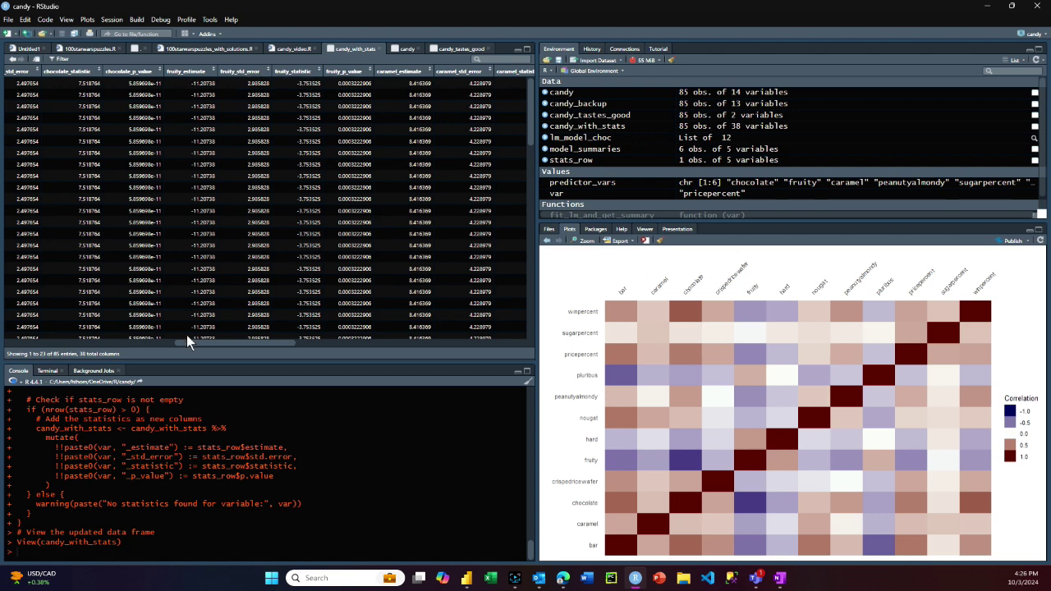
drag(192, 344, 101, 341)
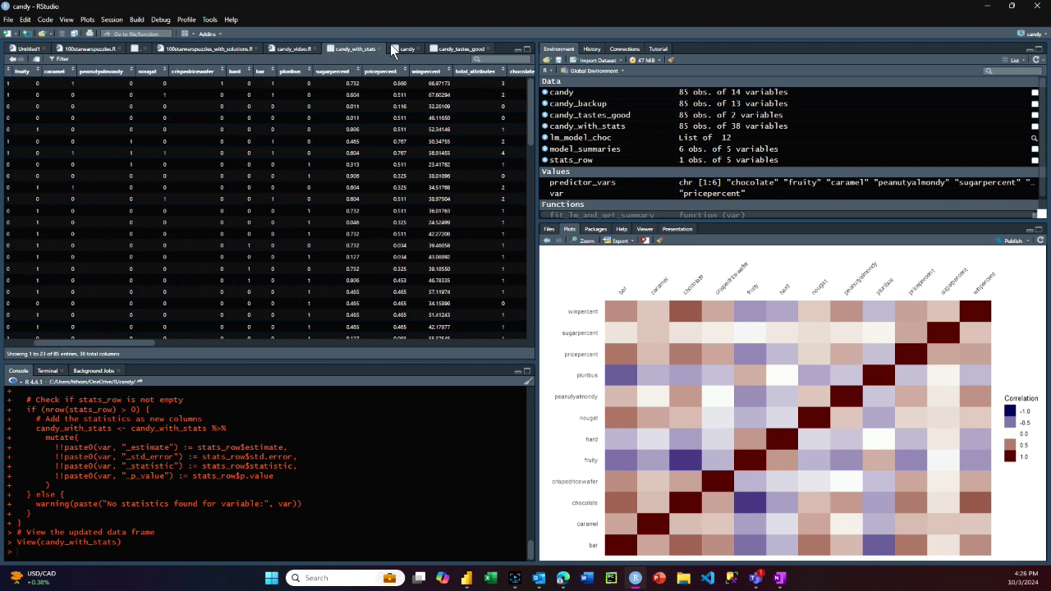
Return to candy_video.R and review the code that writes model_results.csv and candy.csv
click(288, 46)
scroll(271, 205, down, 2)
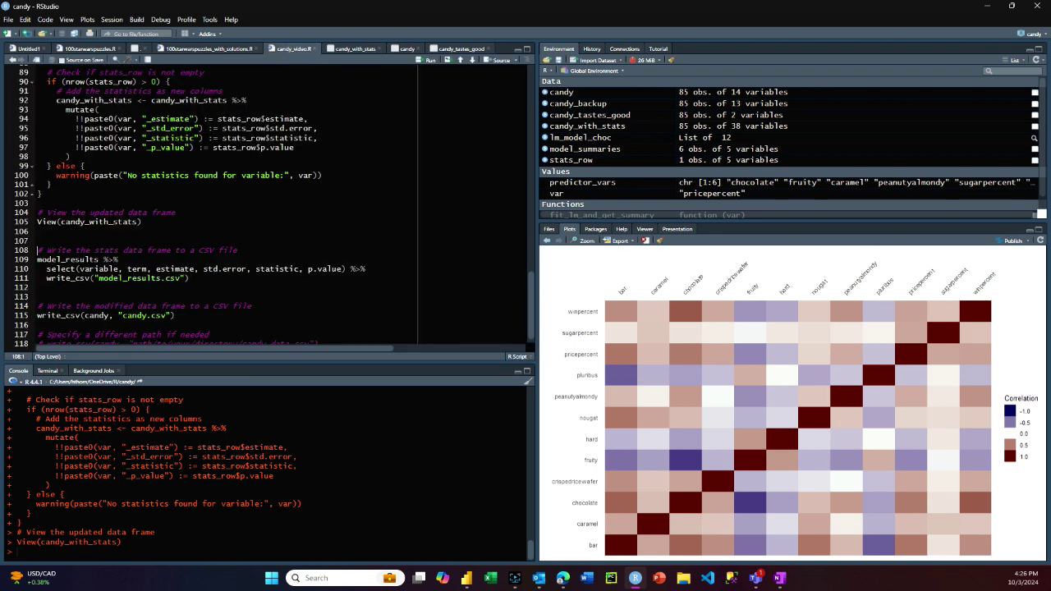
click(97, 250)
scroll(225, 205, down, 1)
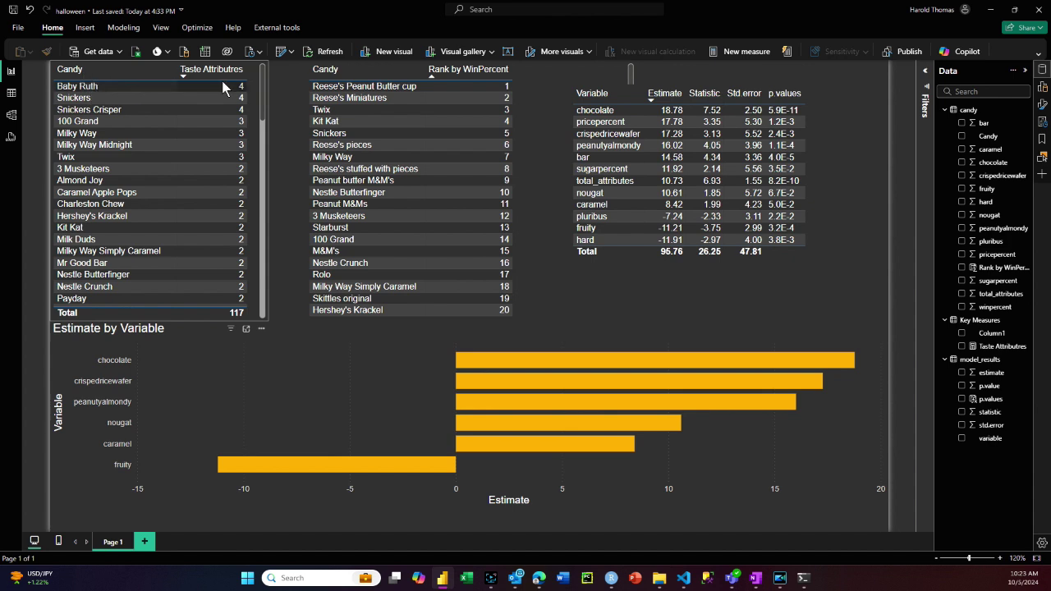
In the halloween report in Power BI, look through the table of candies by Taste Attributes
scroll(184, 119, down, 7)
scroll(183, 115, up, 7)
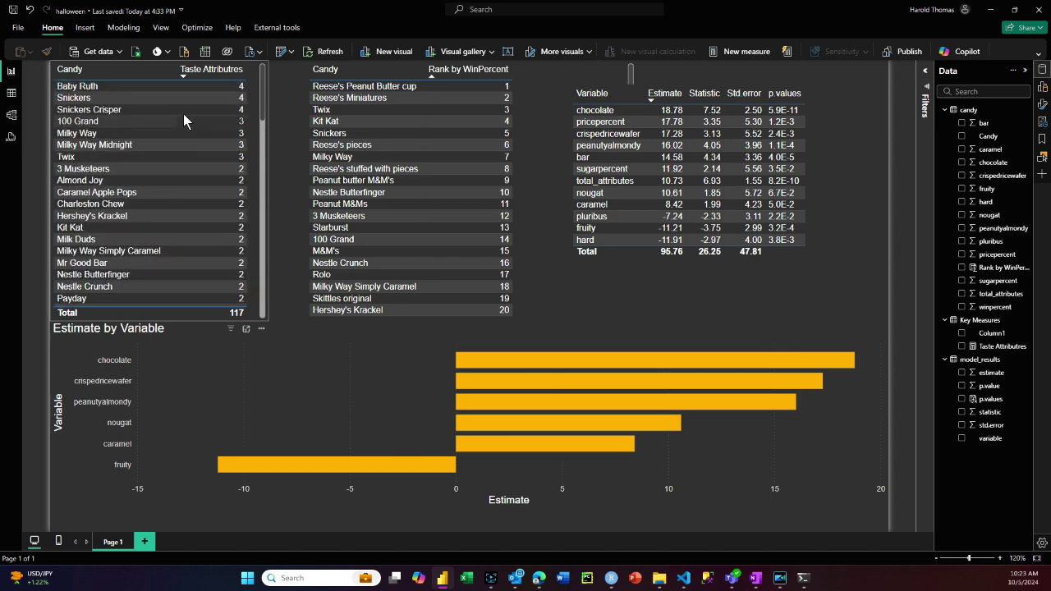
scroll(205, 146, down, 5)
scroll(204, 146, up, 5)
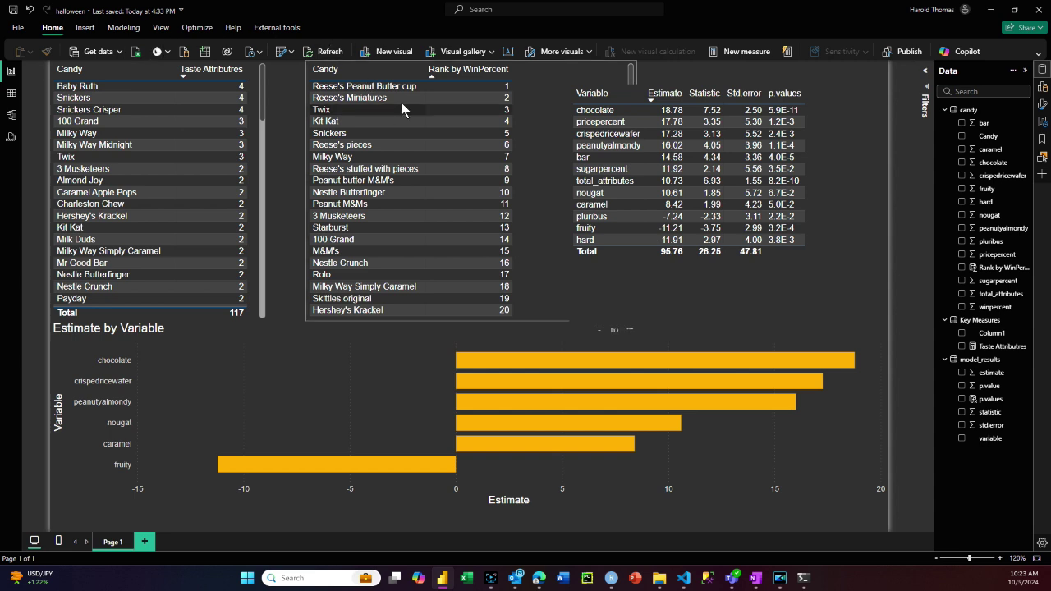
Select Reese's Miniatures in the ranking table, examine the Rank by WinPercent column's RANKX formula, and clear the selection
click(449, 95)
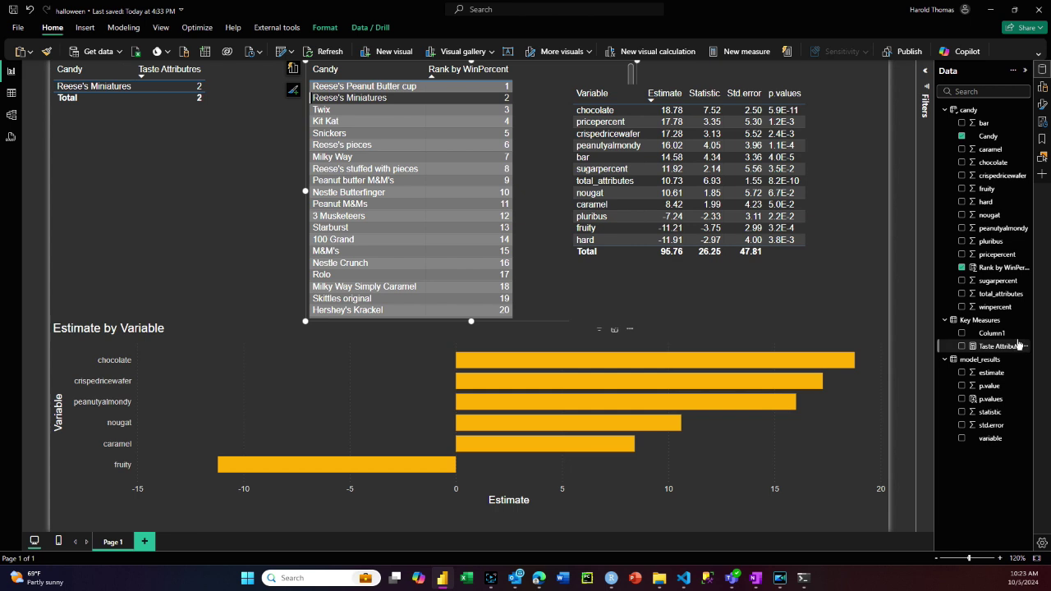
click(991, 268)
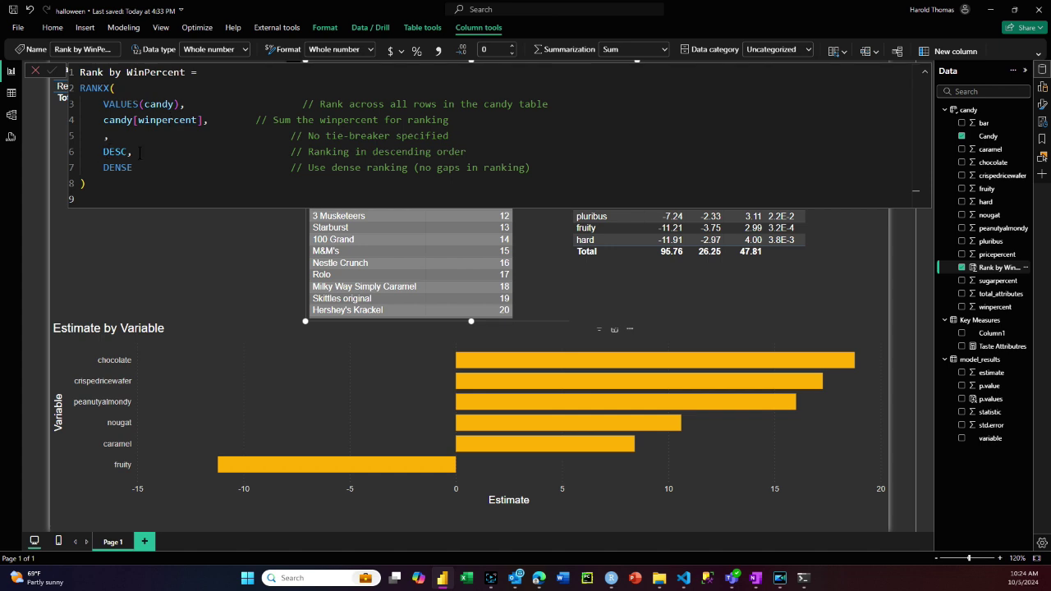
click(54, 72)
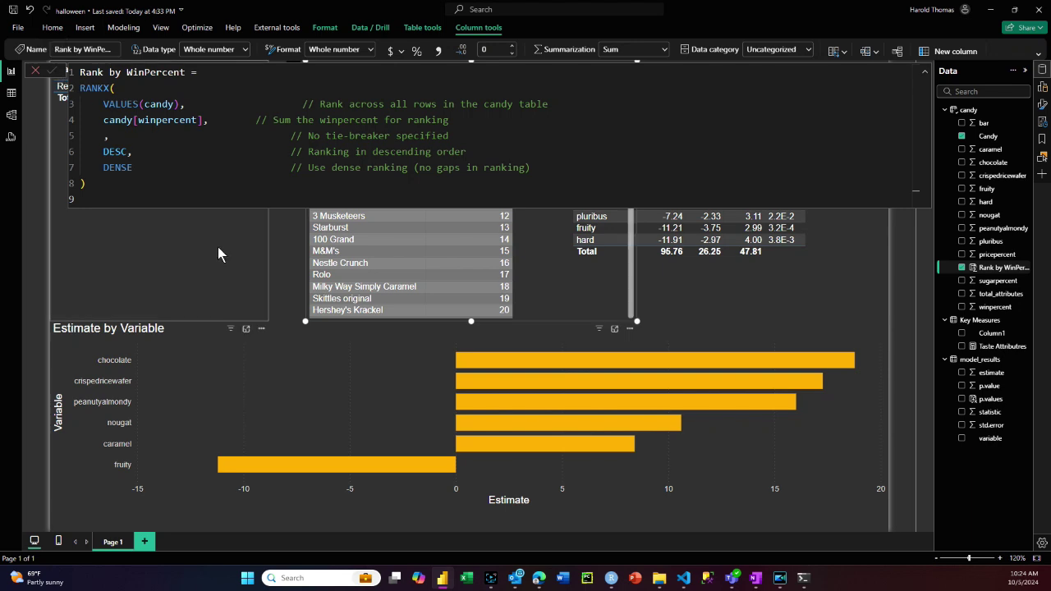
click(283, 256)
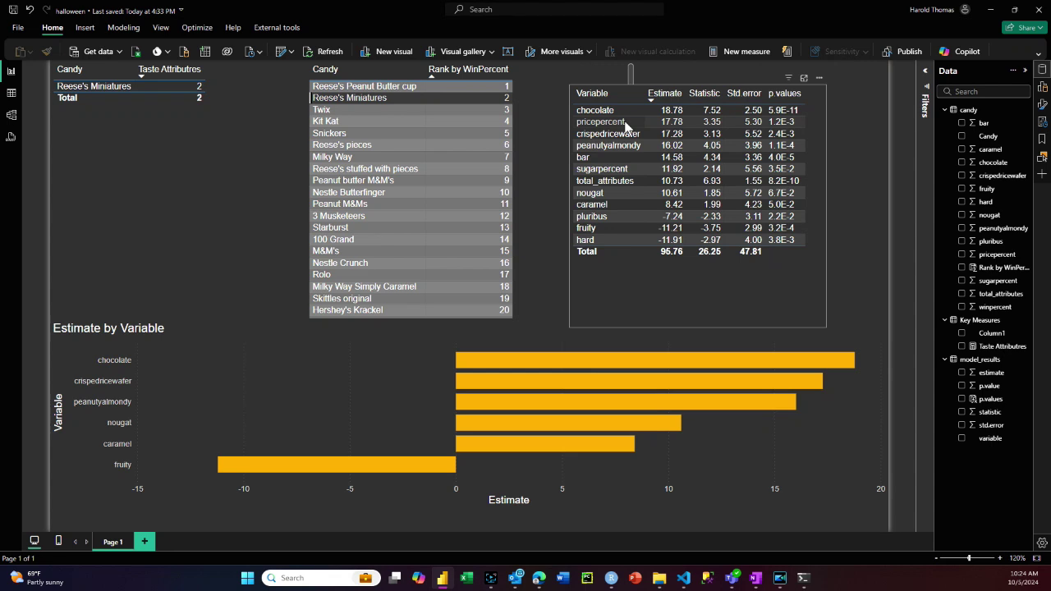
click(202, 84)
click(173, 110)
click(173, 111)
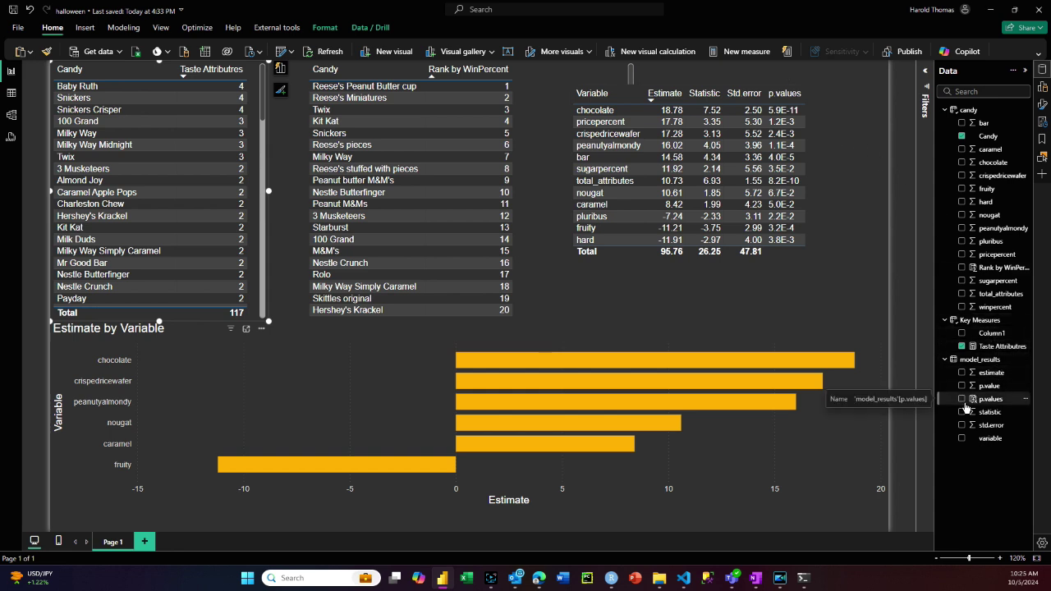
Temporarily replace p.values with the unformatted p.value column in the model results table, and restore p.values
click(735, 179)
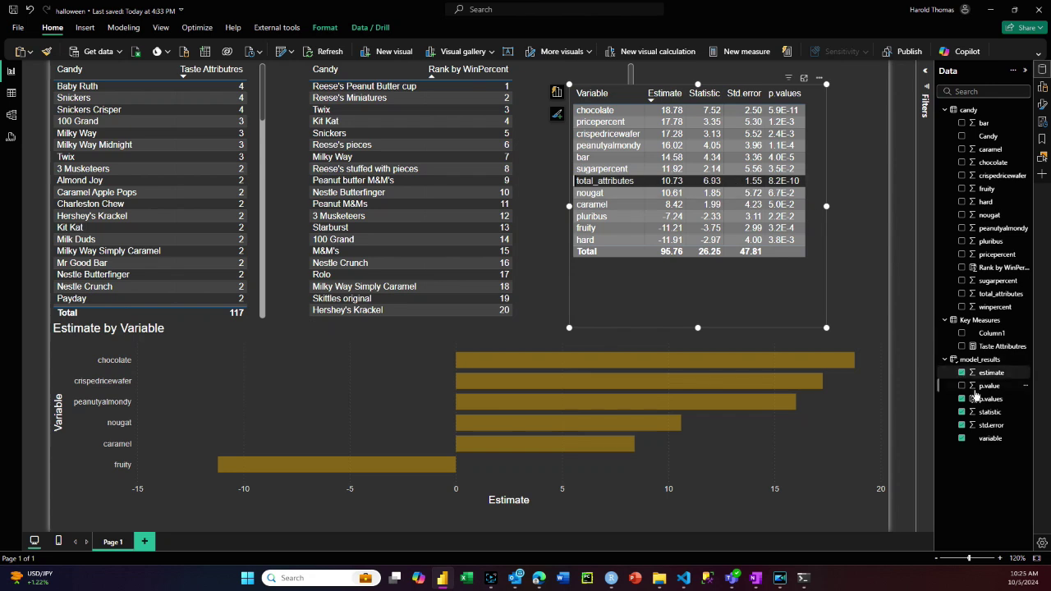
click(962, 399)
click(962, 388)
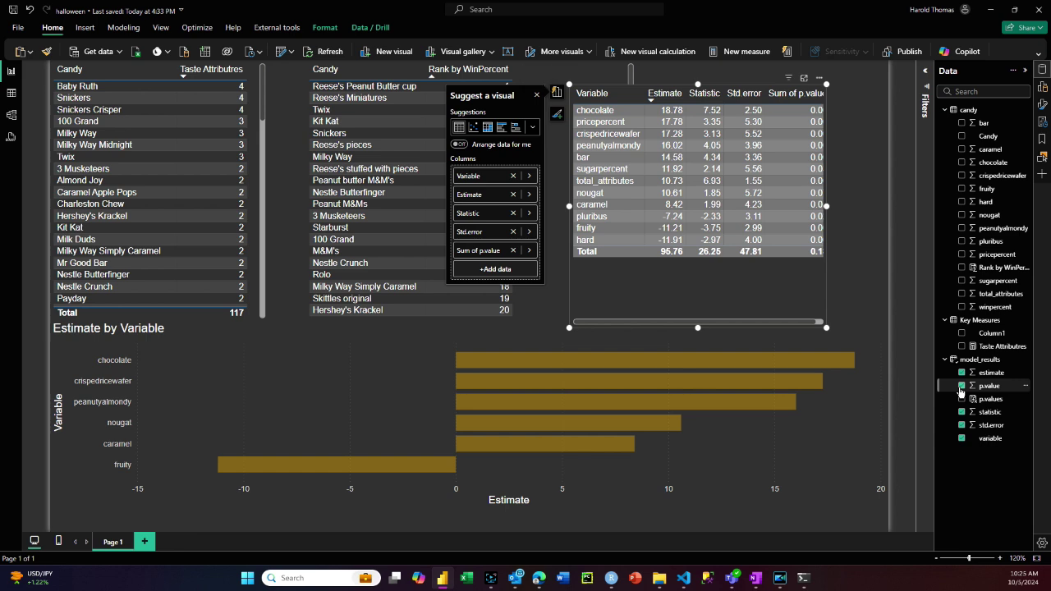
click(960, 388)
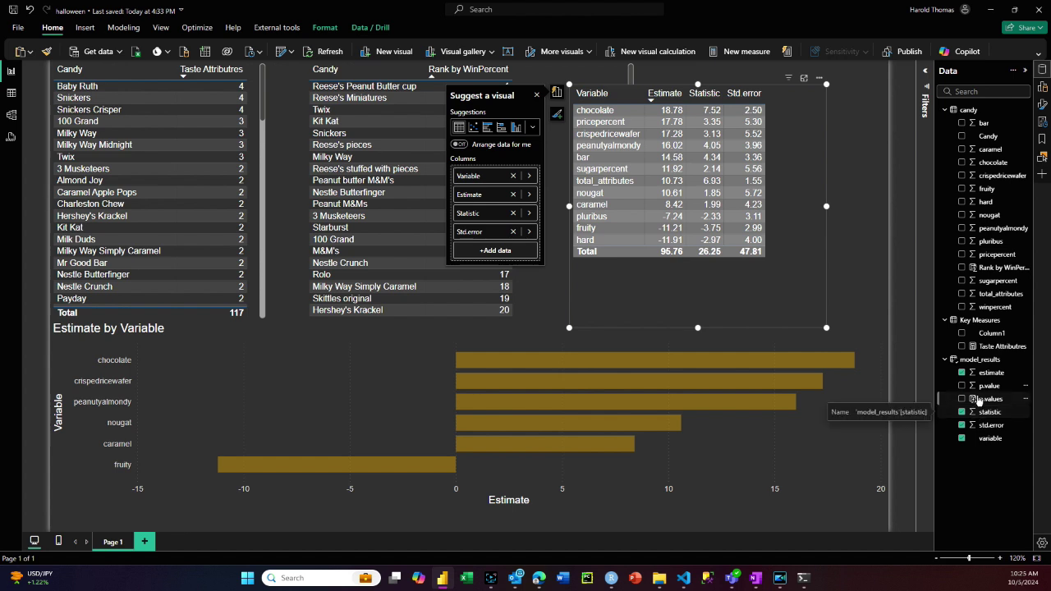
click(962, 401)
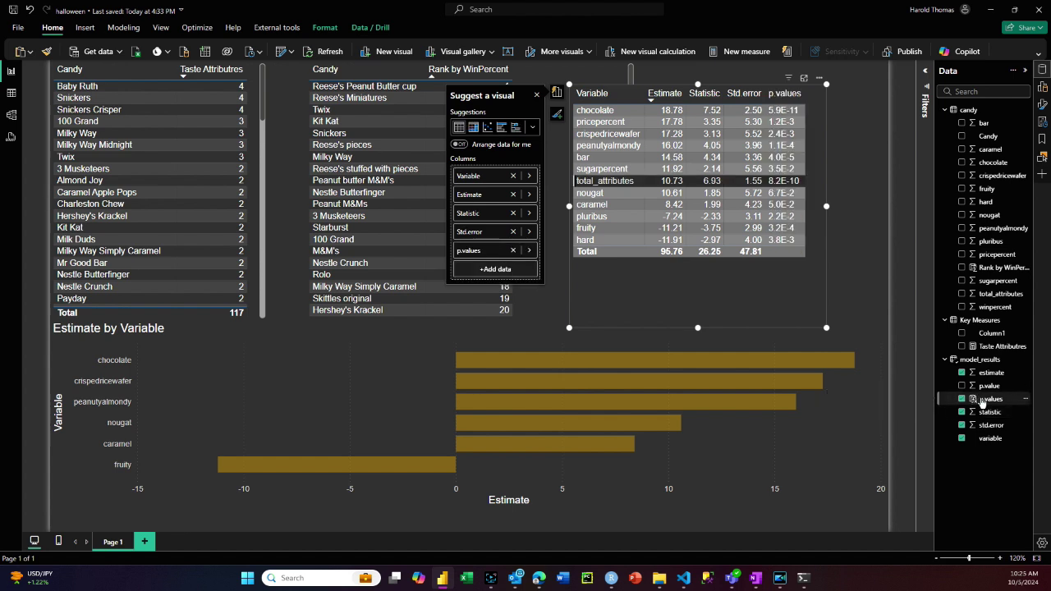
Examine the p.values column's FORMAT formula and its scientific notation string "0.0E+0", and close the formula
click(985, 399)
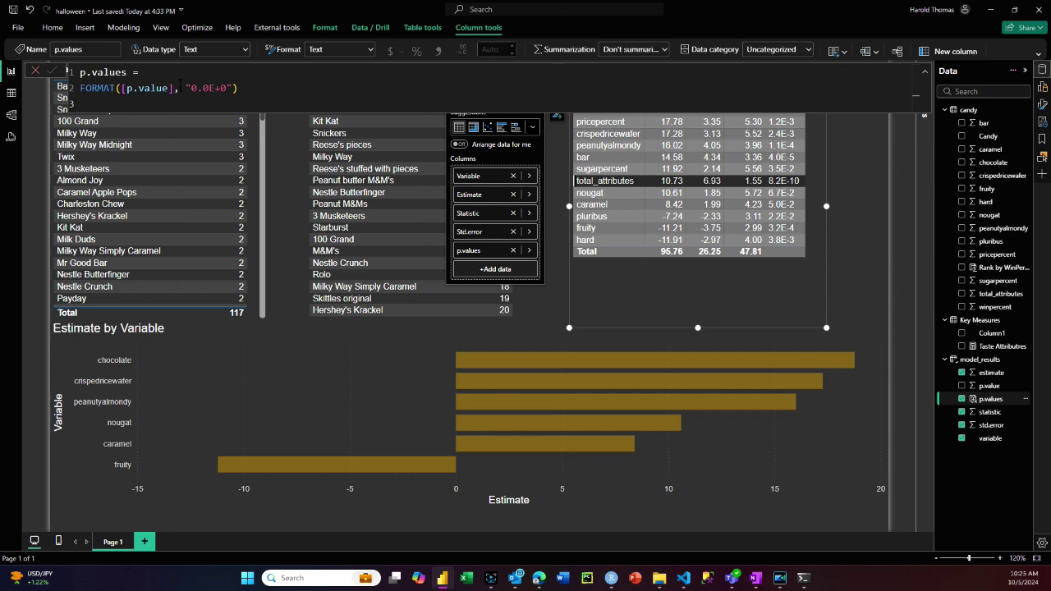
drag(185, 88, 230, 82)
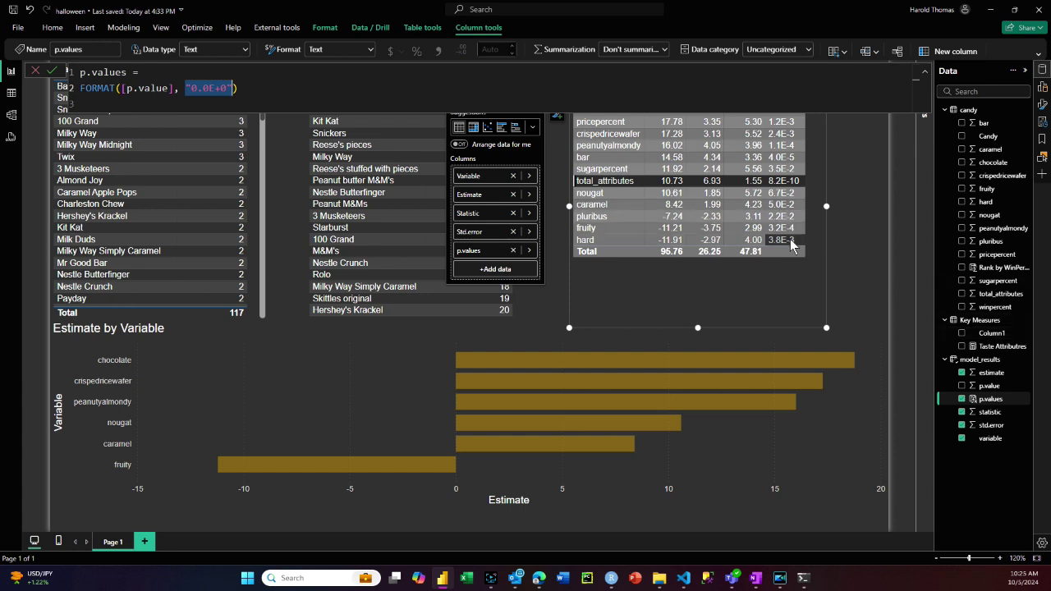
click(488, 338)
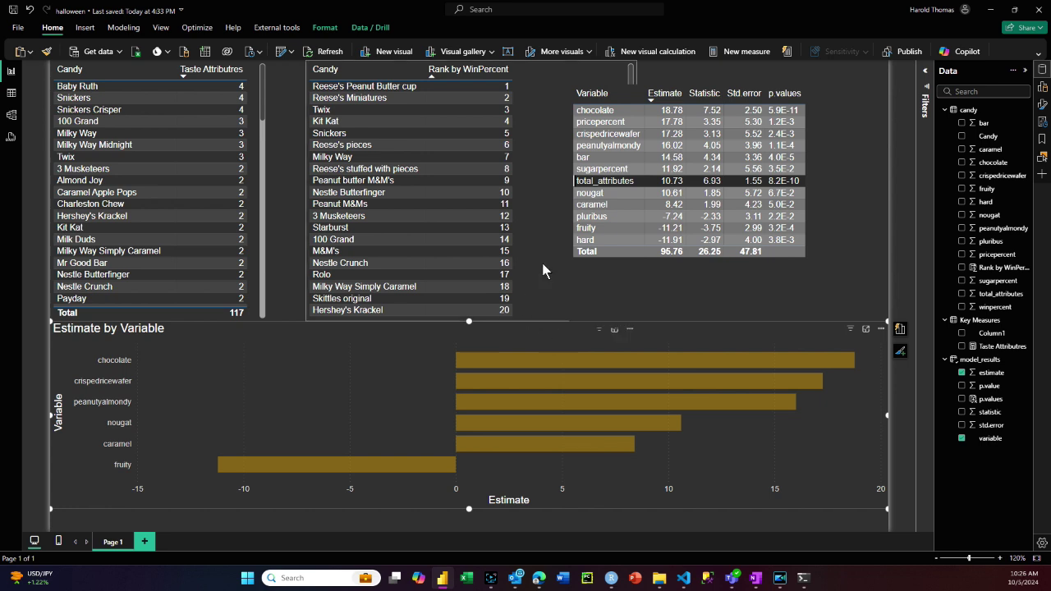
Clear the total_attributes selection in the model results table and examine the fruity and chocolate bars in Estimate by Variable
click(586, 182)
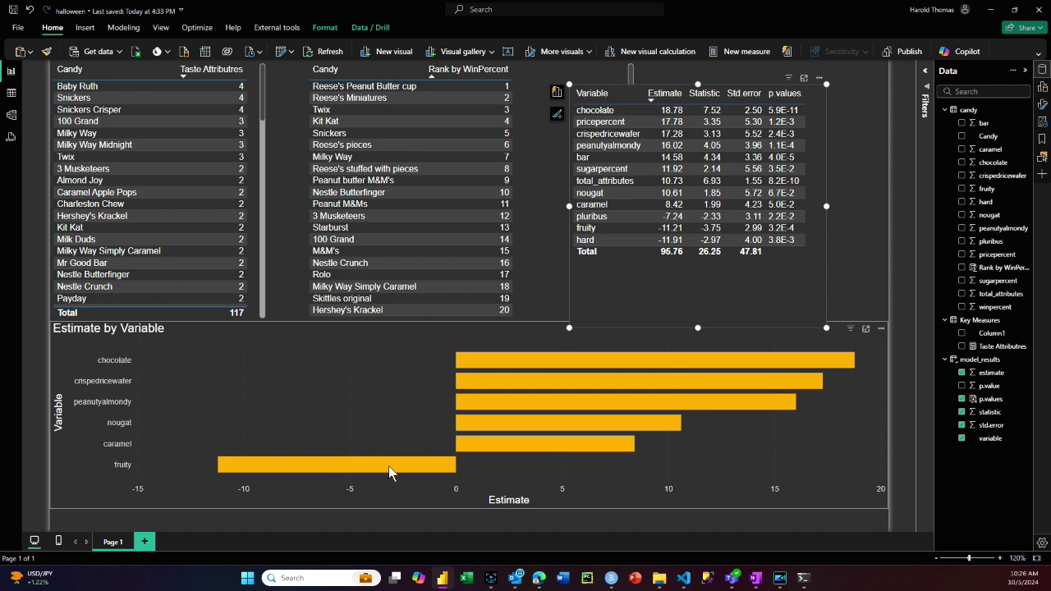
mouse_move(388, 465)
mouse_move(473, 373)
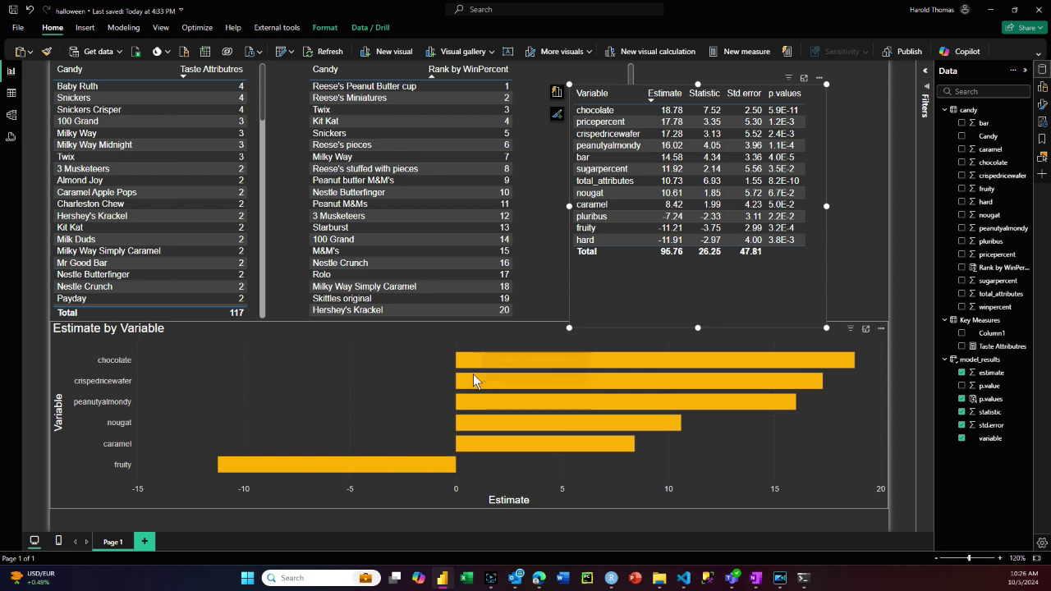